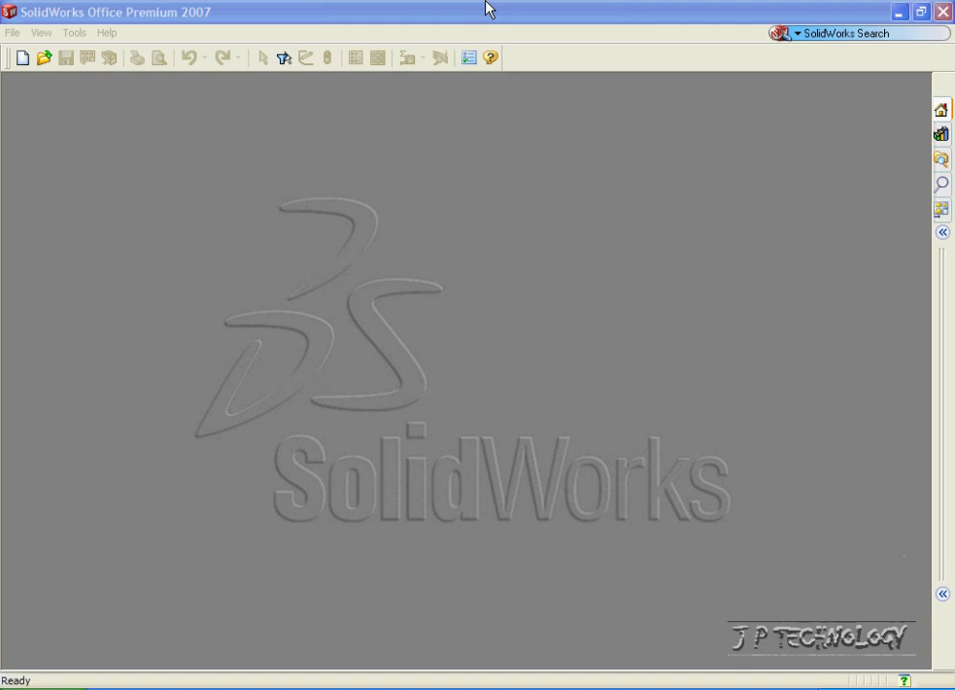
Step: Create a new part from the PART-MM-ANSI-AL6061 template with 6061 Alloy material
click(11, 33)
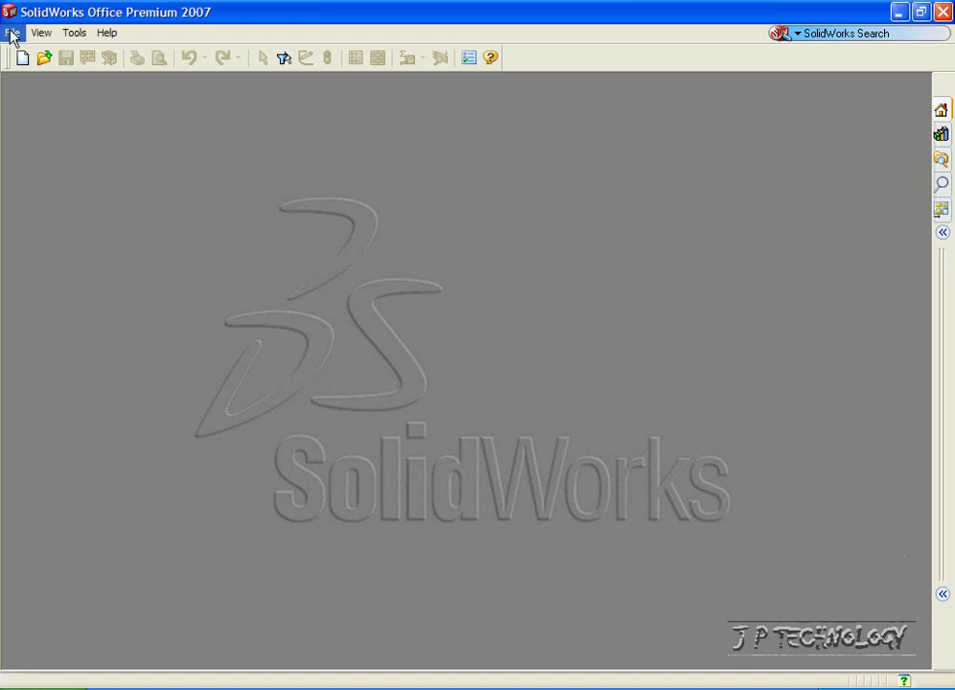
click(25, 55)
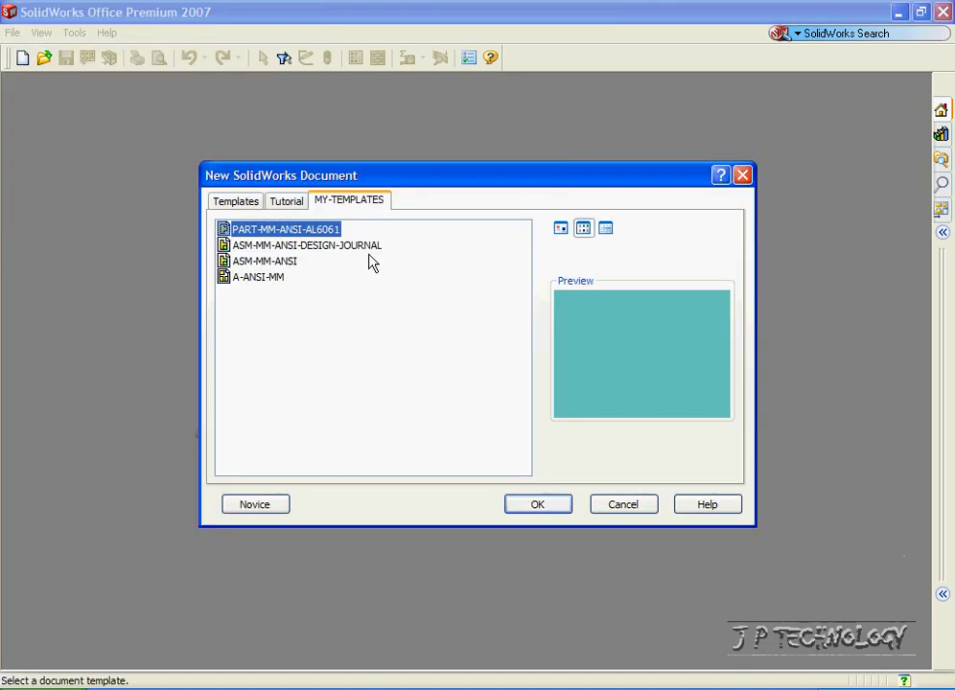
click(536, 504)
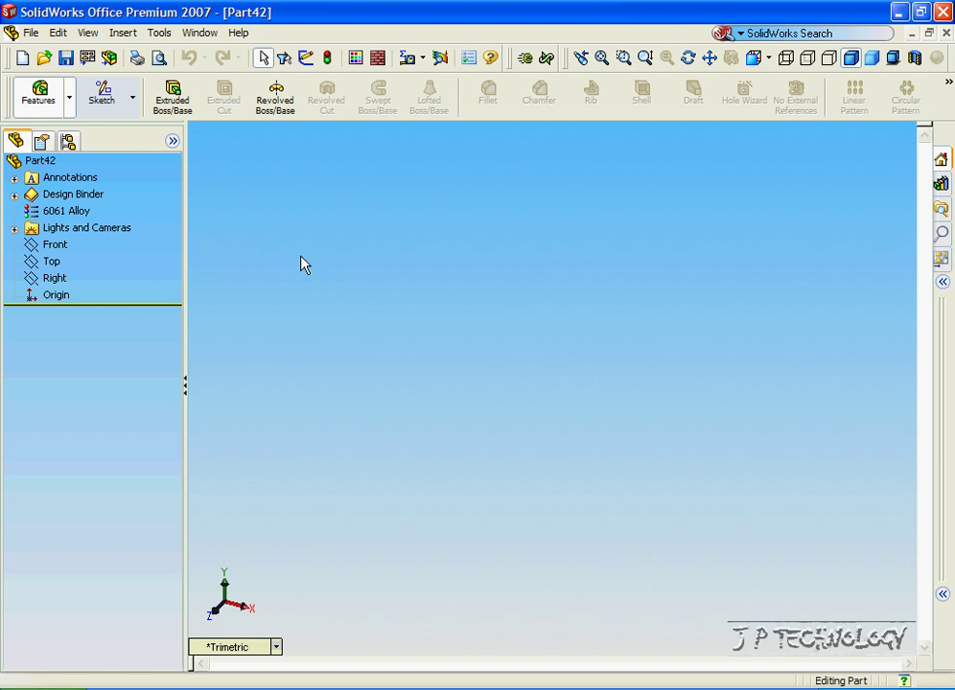
Step: Draw a rectangle on the Front plane from the origin to an opposite corner, then exit the sketch
click(50, 246)
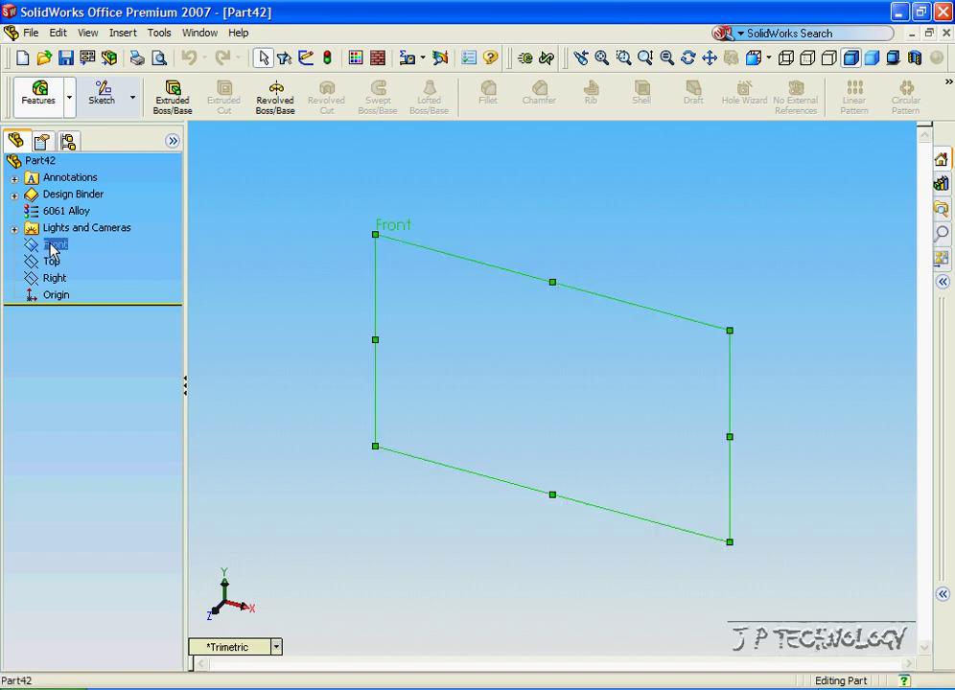
click(103, 96)
click(385, 96)
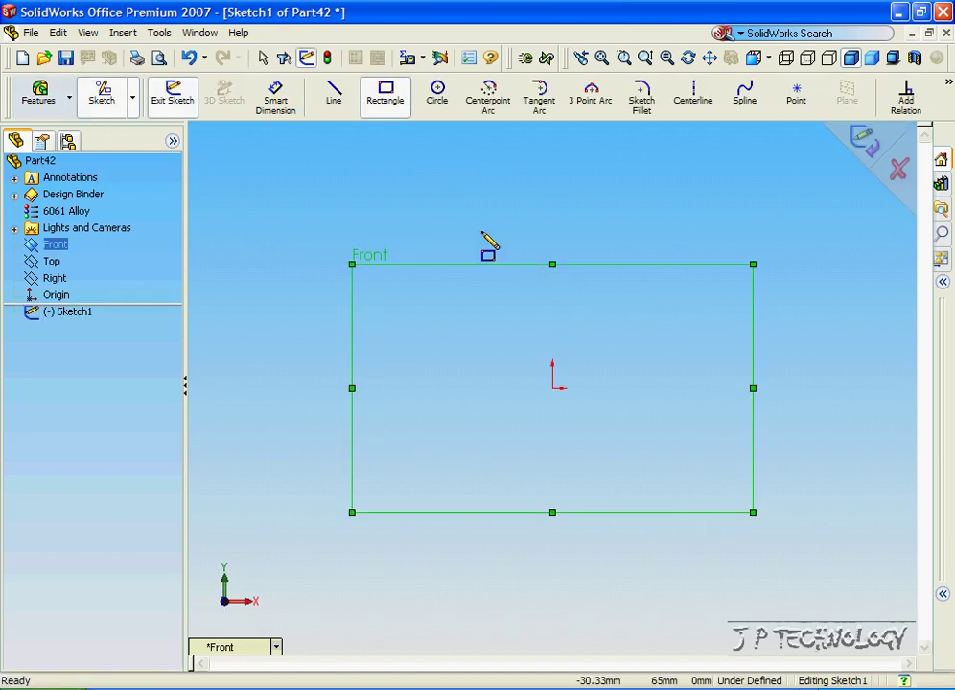
click(553, 388)
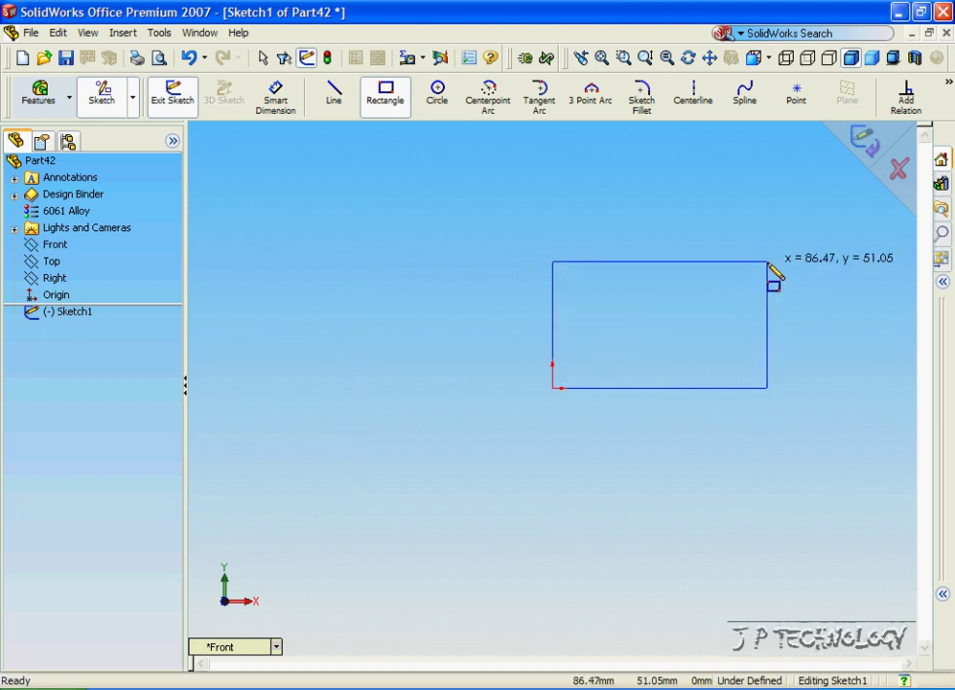
click(826, 240)
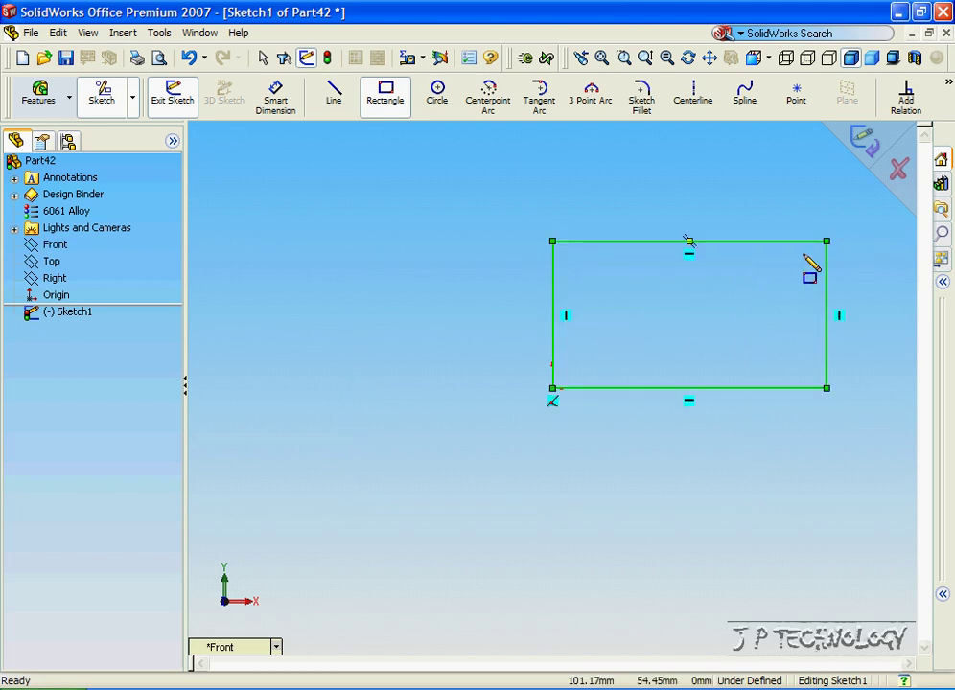
click(869, 139)
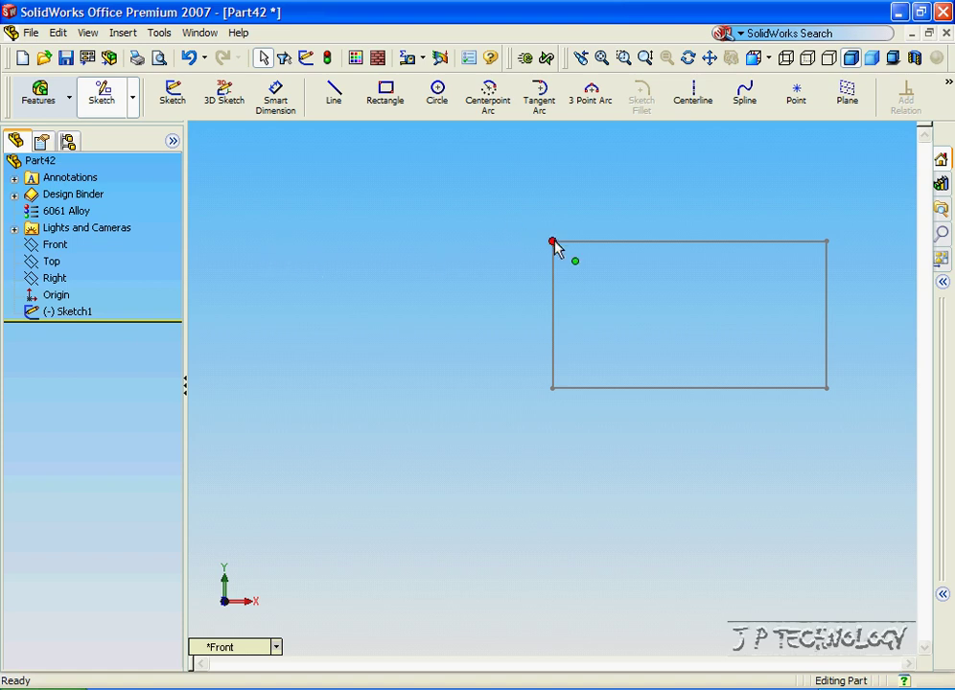
Step: Edit Sketch1 again from the design tree and bring up the Tools > Sketch Tools list
click(159, 33)
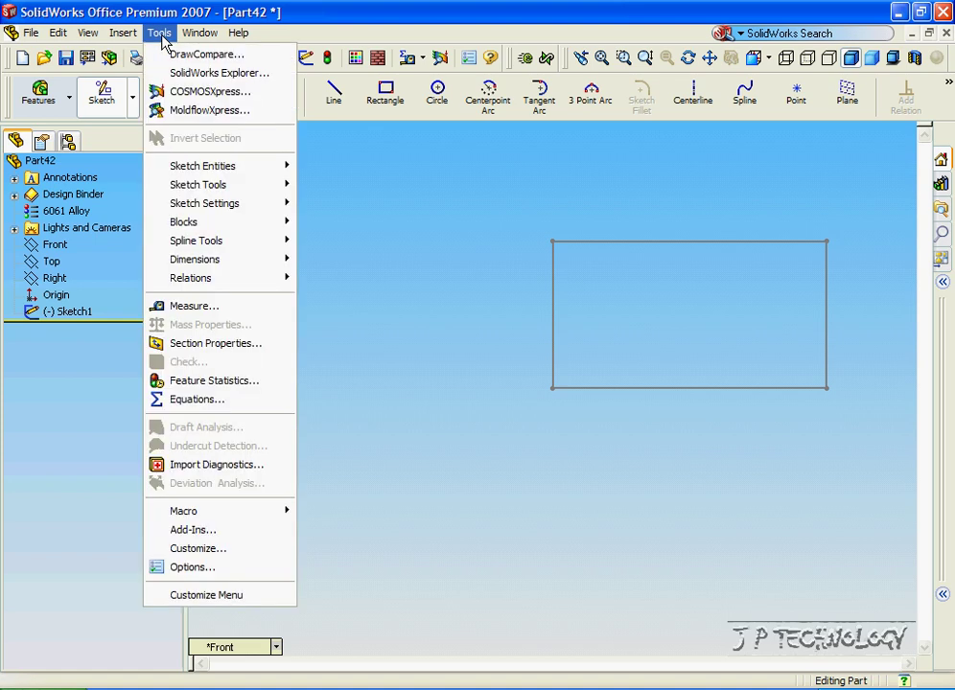
mouse_move(257, 195)
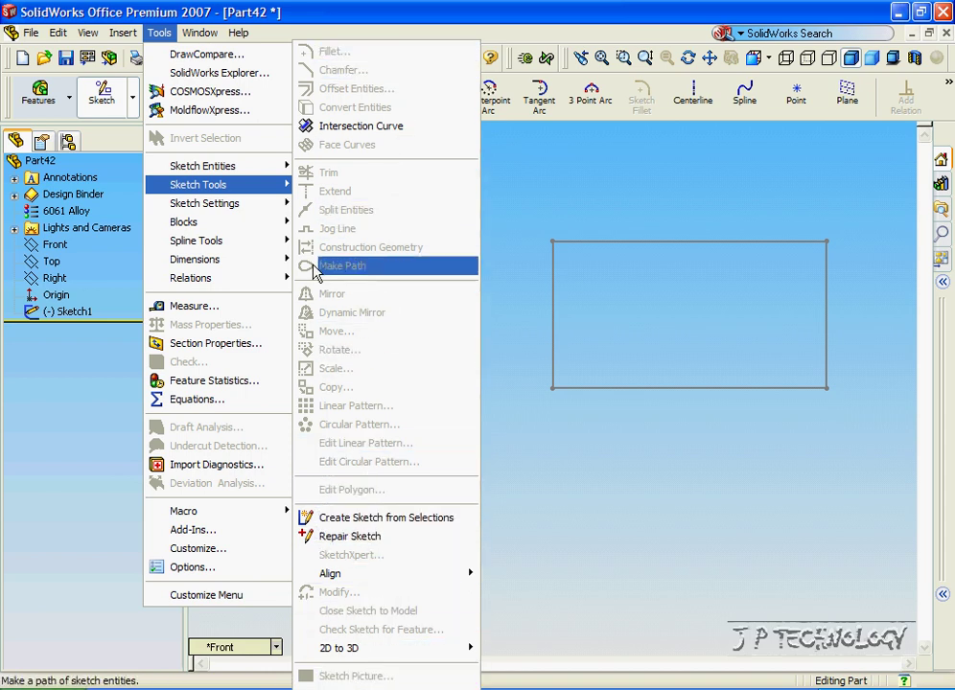
click(77, 315)
right_click(77, 314)
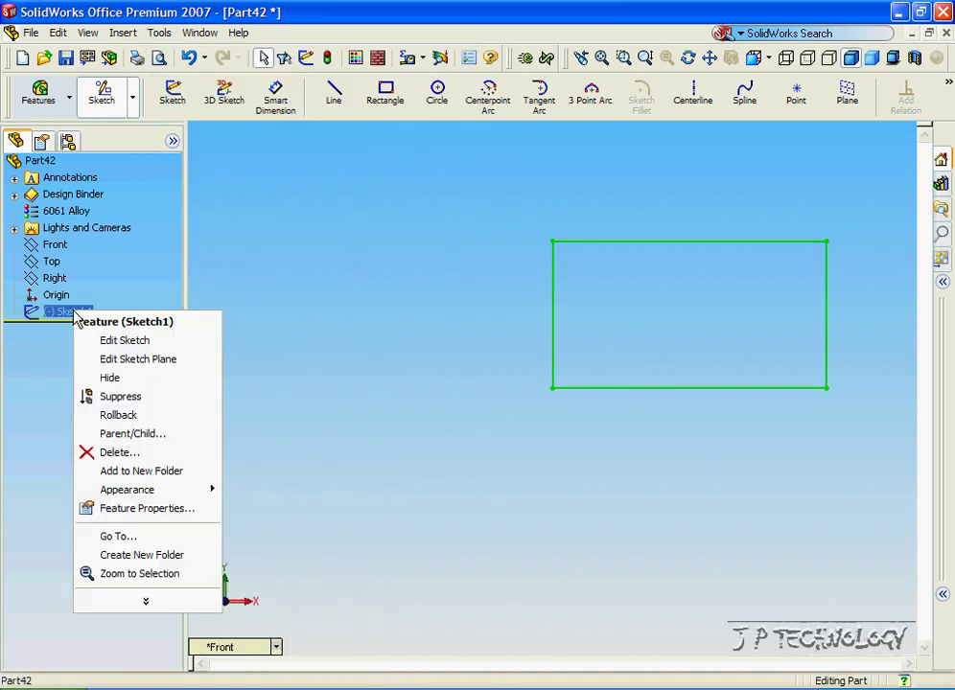
click(112, 342)
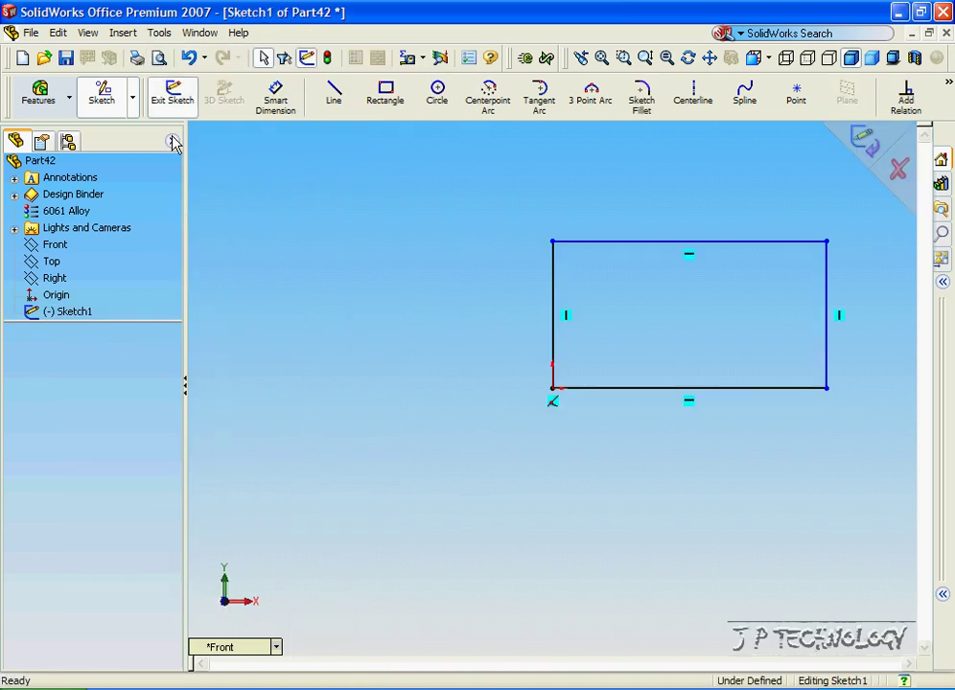
click(159, 33)
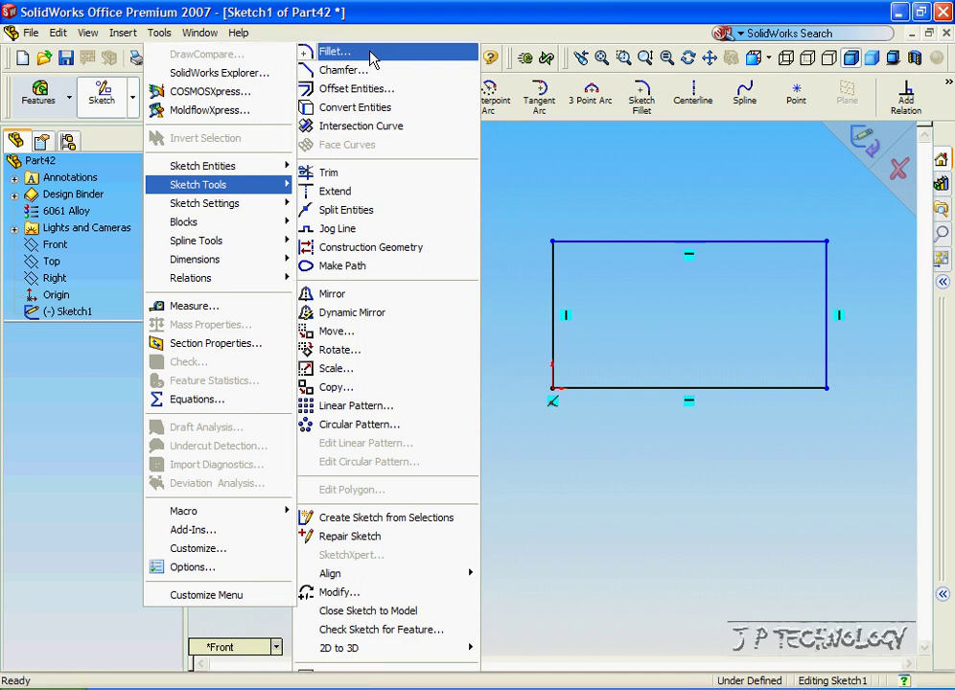
Step: Fillet the rectangle's top-left and bottom-left corners with a 10 mm radius
click(373, 56)
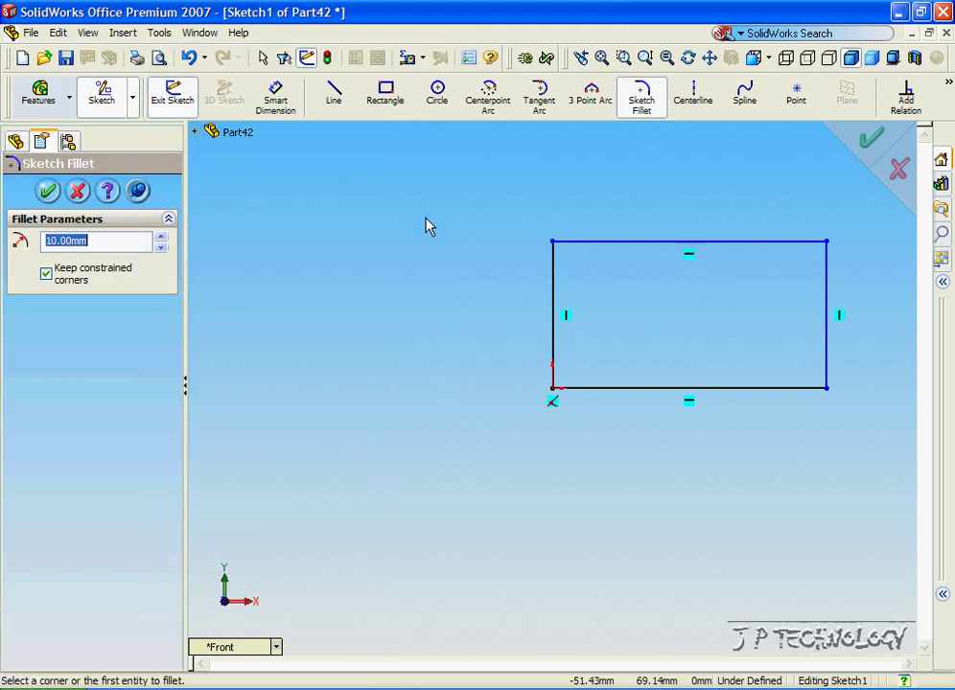
click(553, 245)
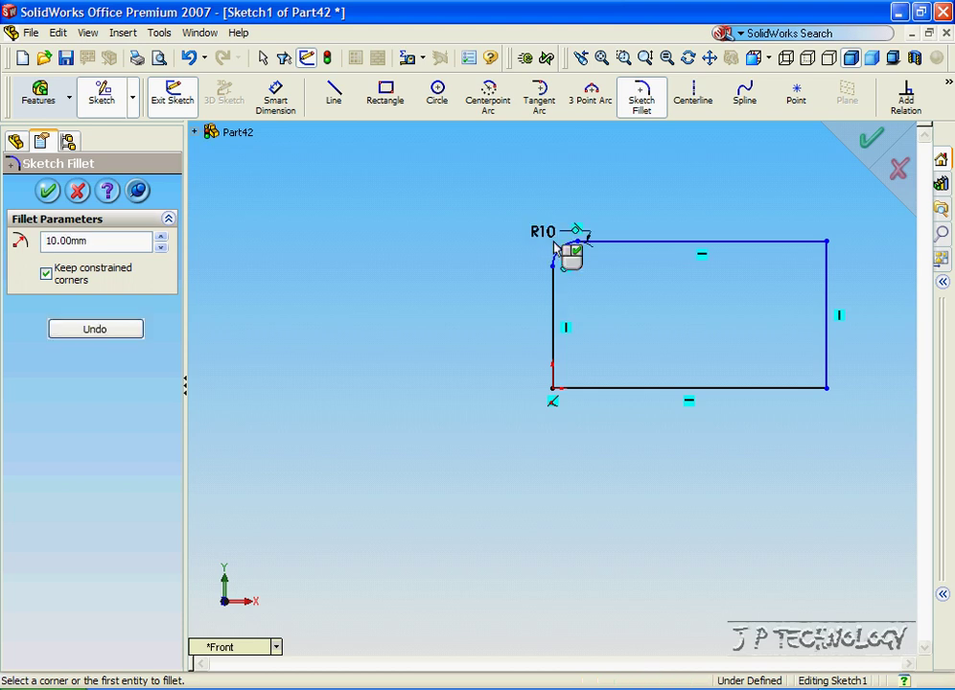
click(555, 382)
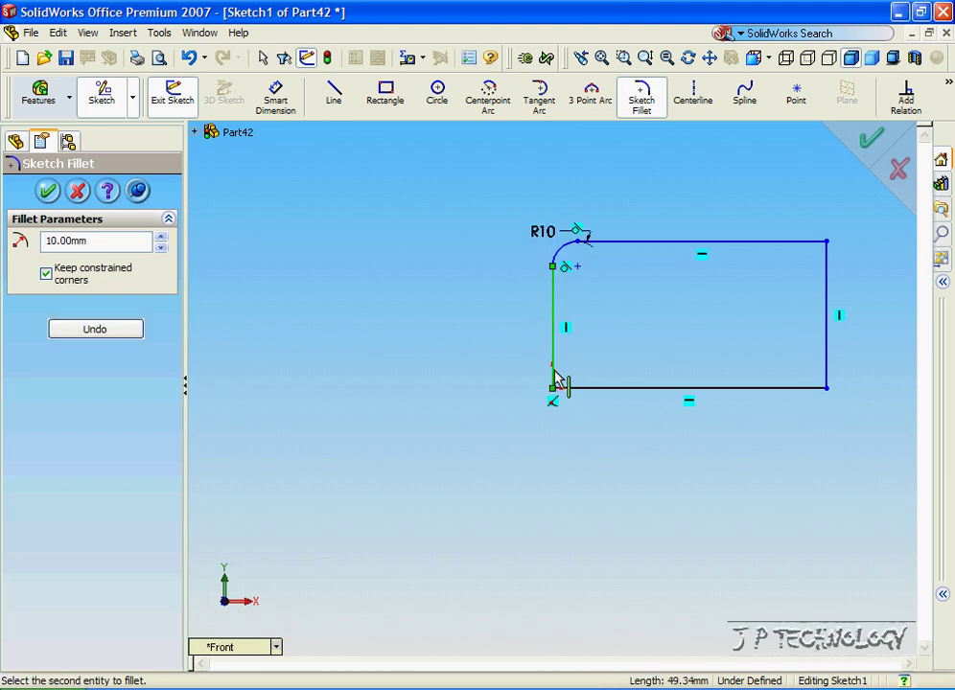
click(565, 388)
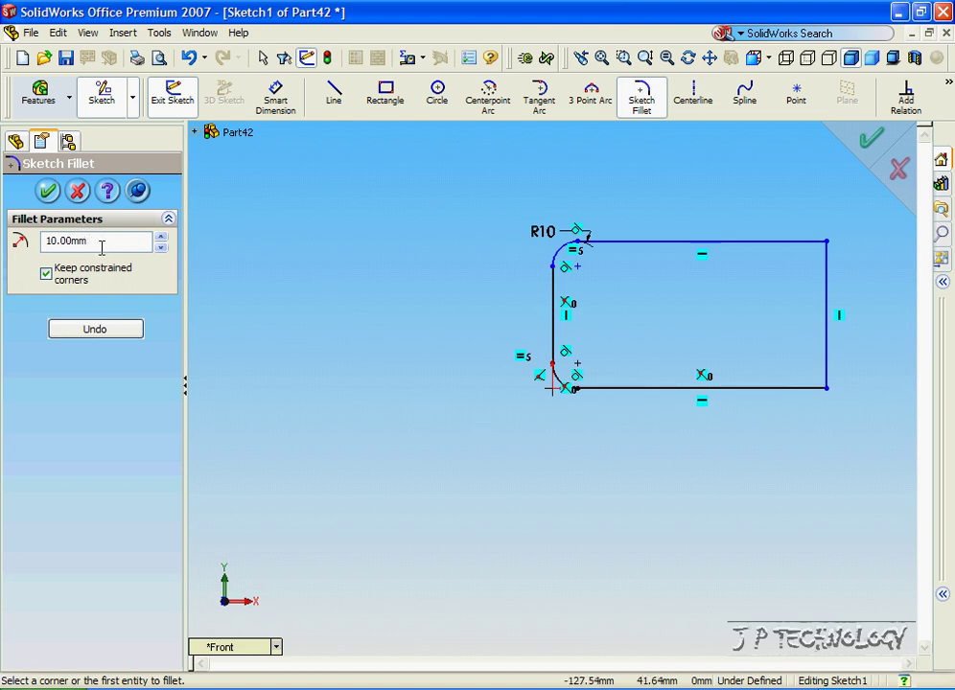
click(48, 191)
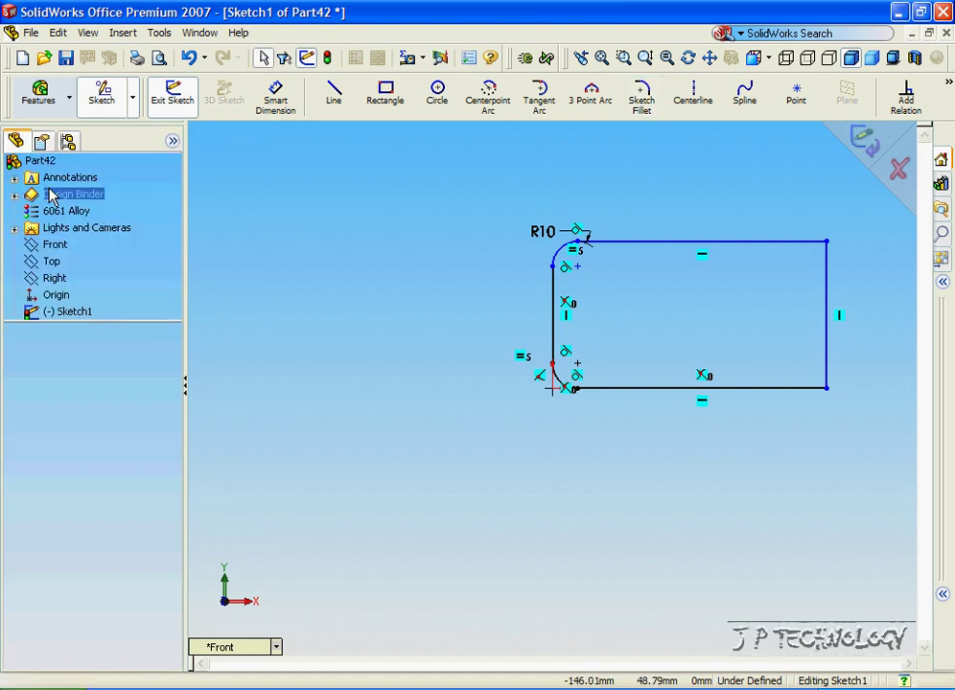
key(Left)
key(Right)
key(Right)
key(Left)
key(Left)
key(Right)
key(Left)
key(Right)
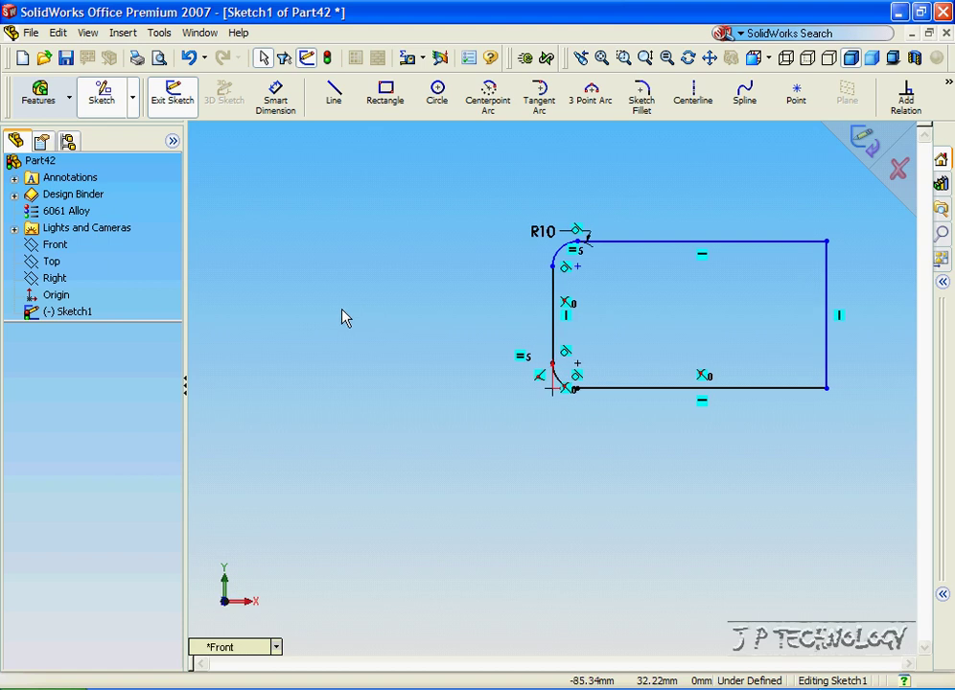
Step: Chamfer the top-right and bottom-right corners with equal 10 mm distances
click(160, 34)
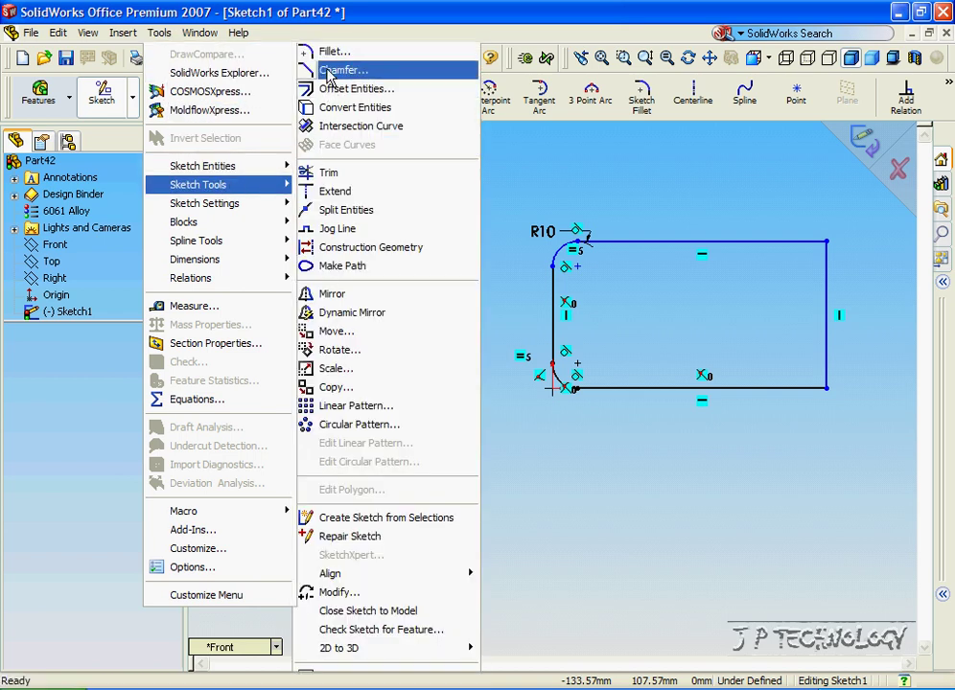
click(338, 45)
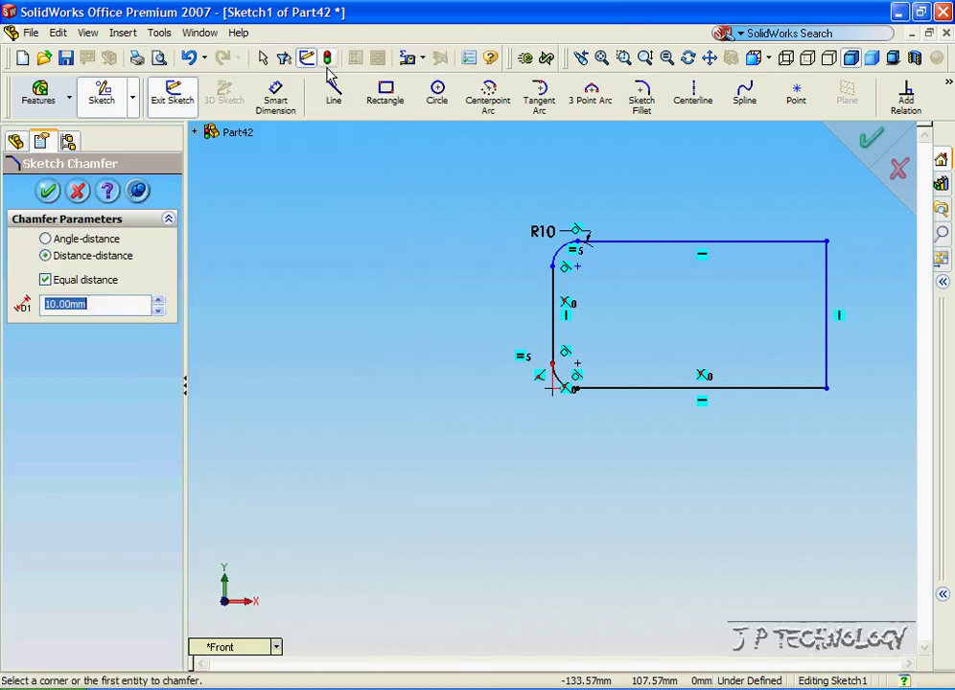
click(827, 243)
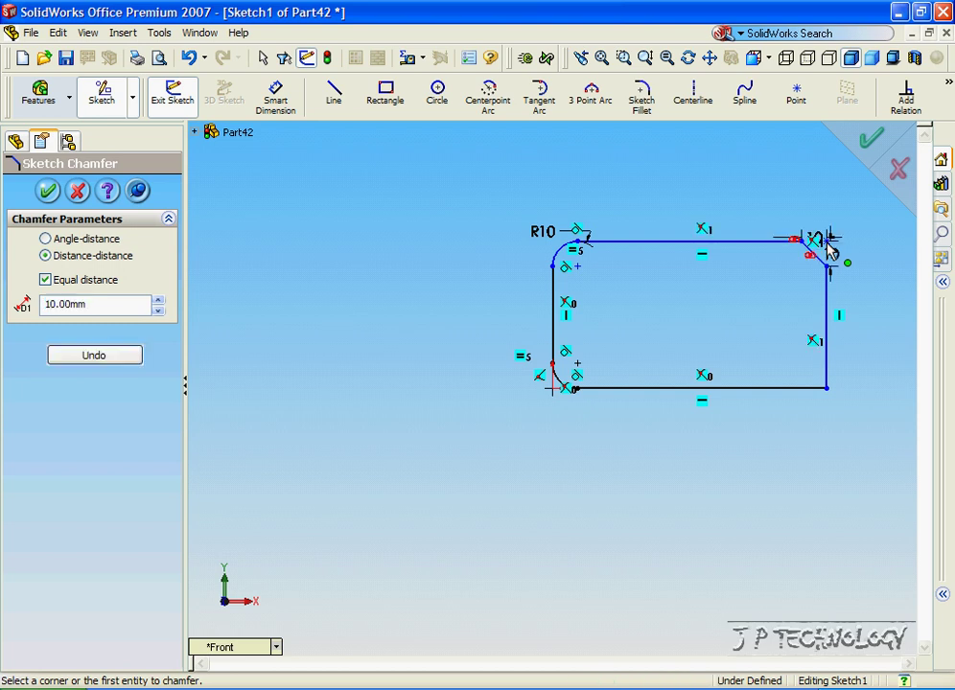
click(828, 374)
click(815, 391)
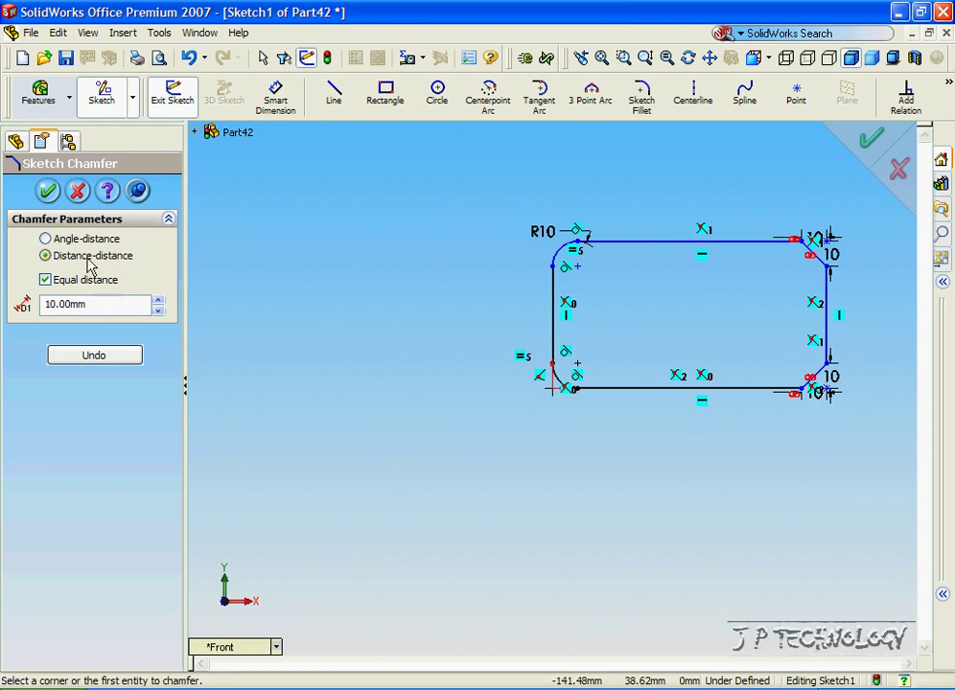
click(47, 190)
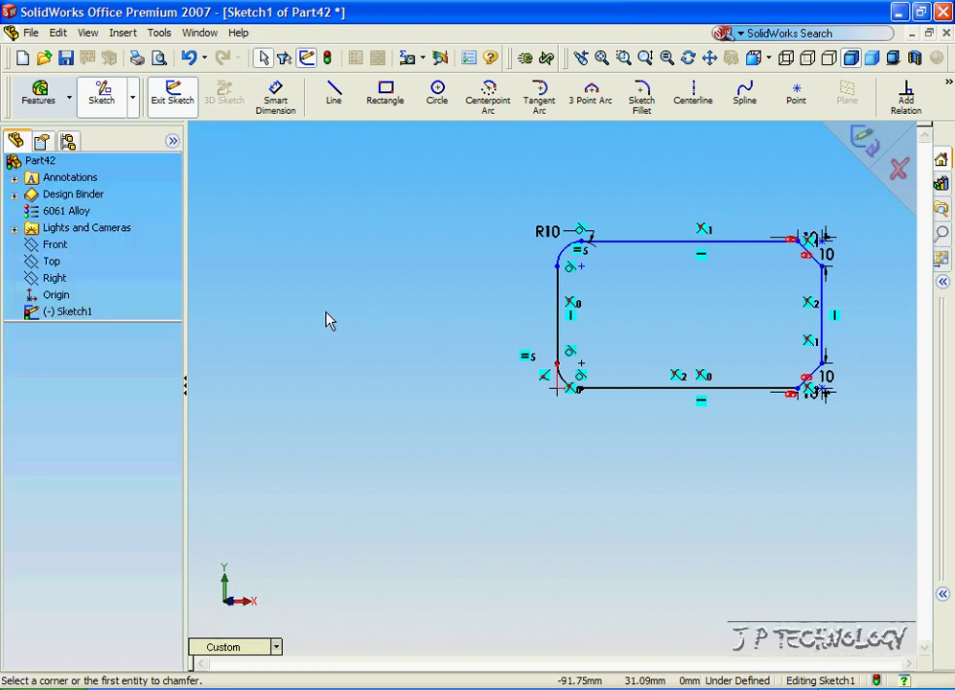
key(ctrl+1)
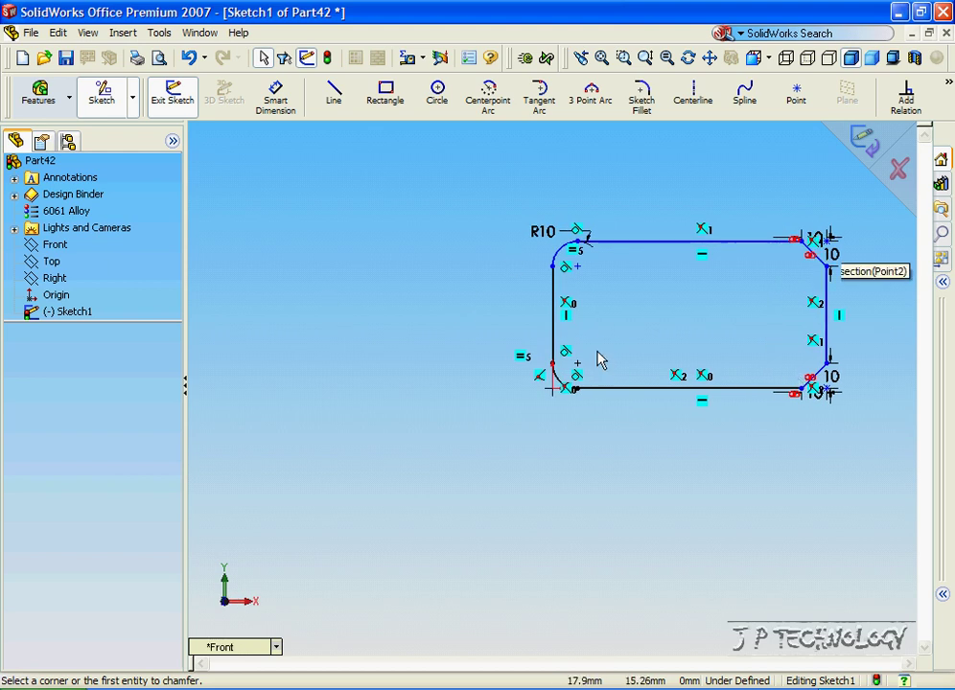
Step: Delete the rectangle's left vertical line between the two fillets
middle_drag(415, 382, 477, 366)
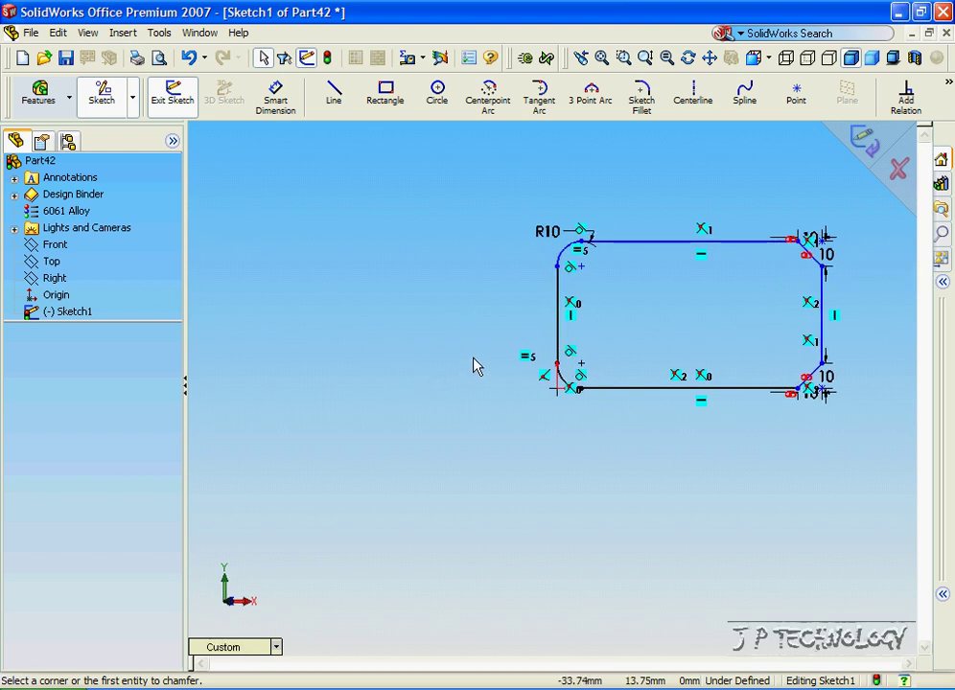
key(Escape)
click(559, 333)
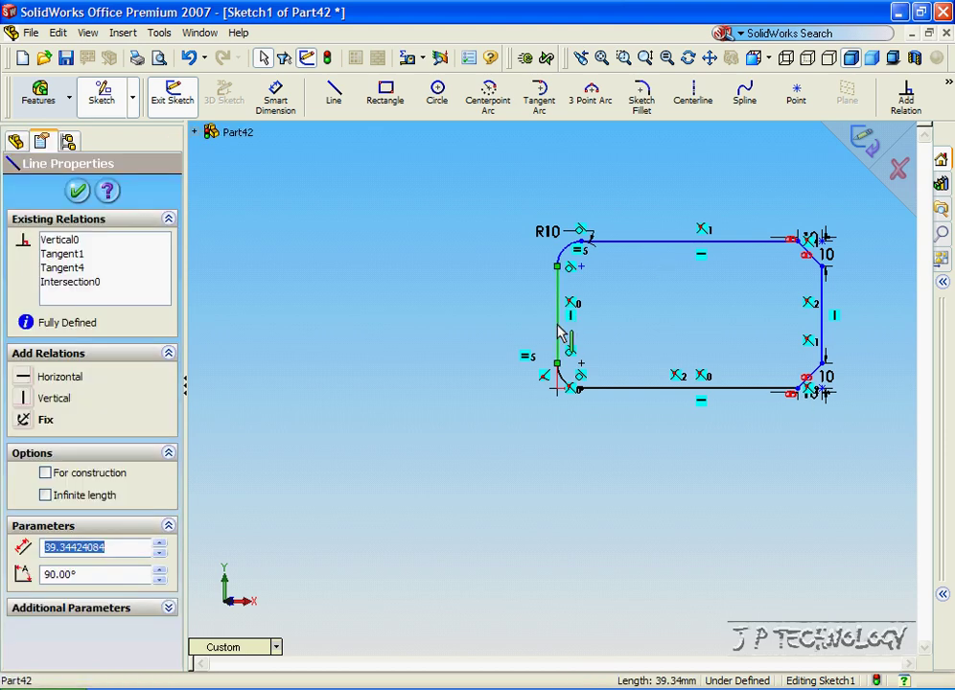
key(Delete)
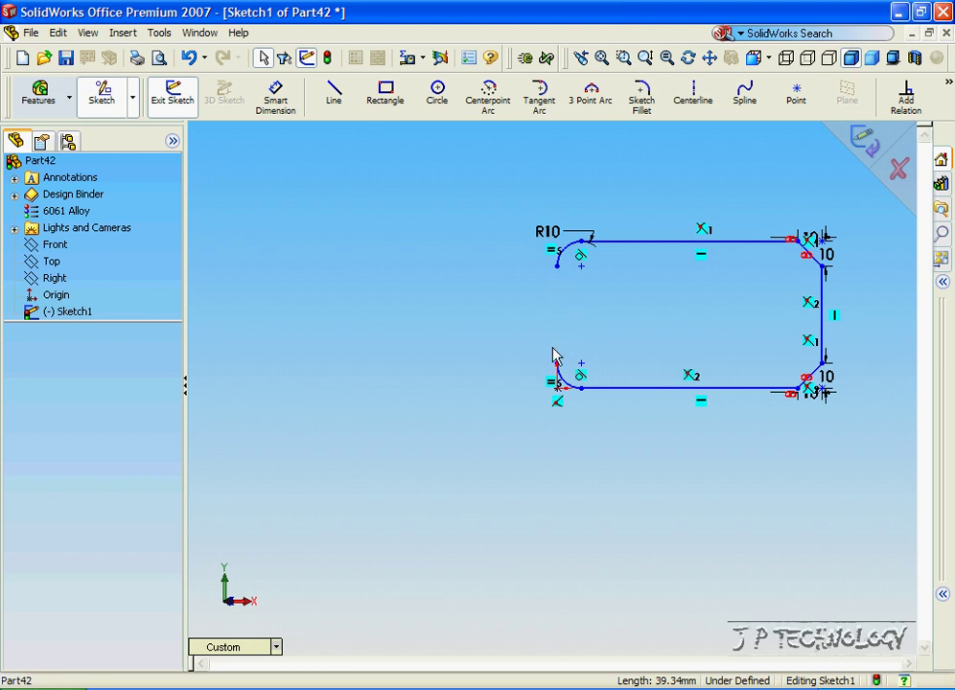
Step: Join the left fillet ends with an inward-bowing 3-point arc of about R41.83
click(599, 105)
click(558, 267)
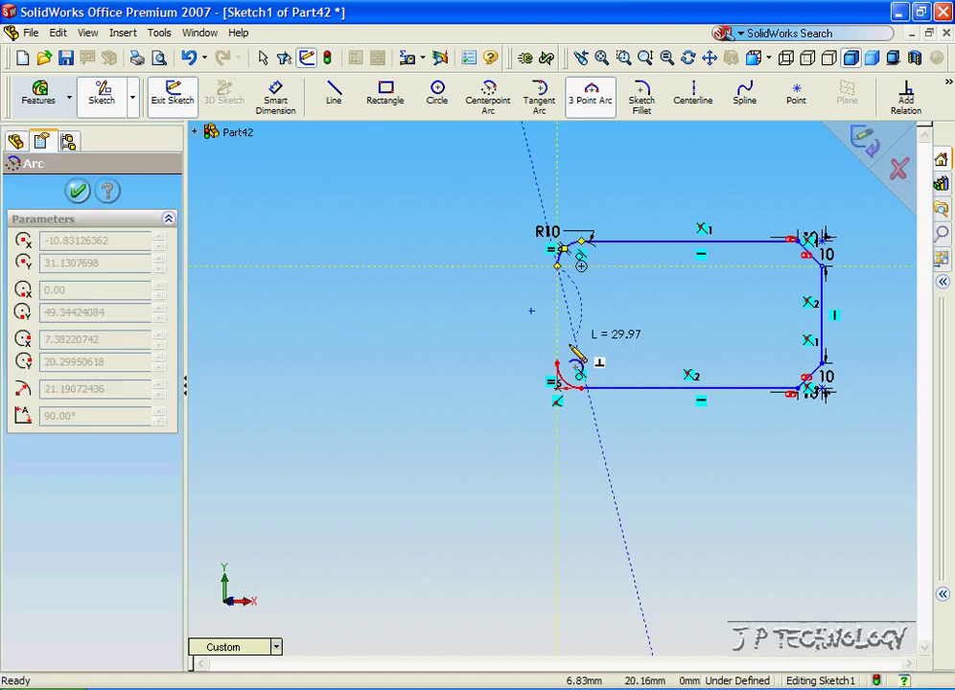
click(558, 366)
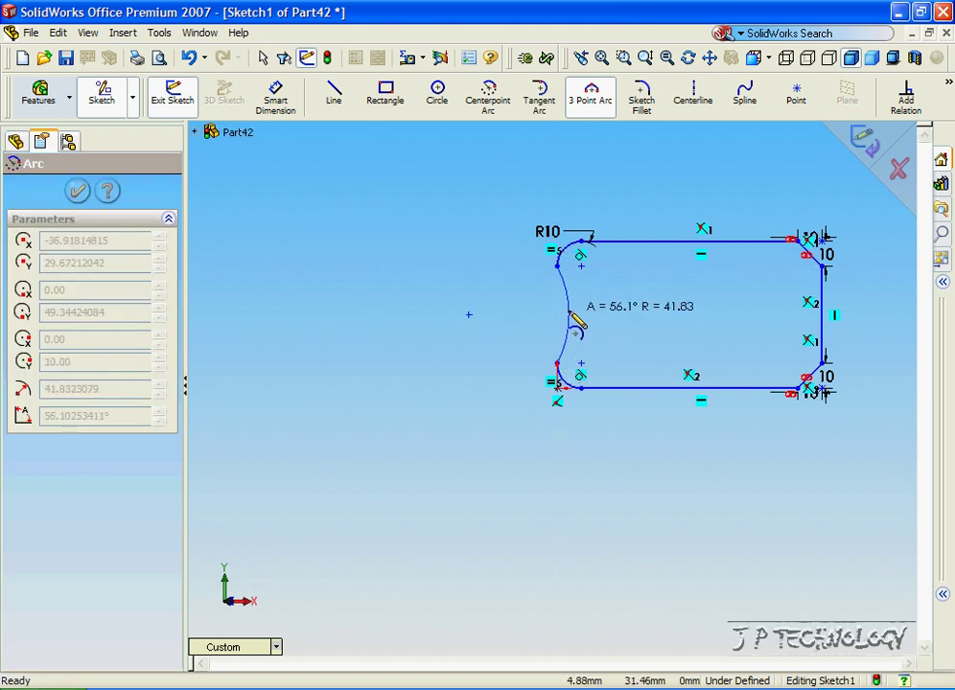
click(569, 316)
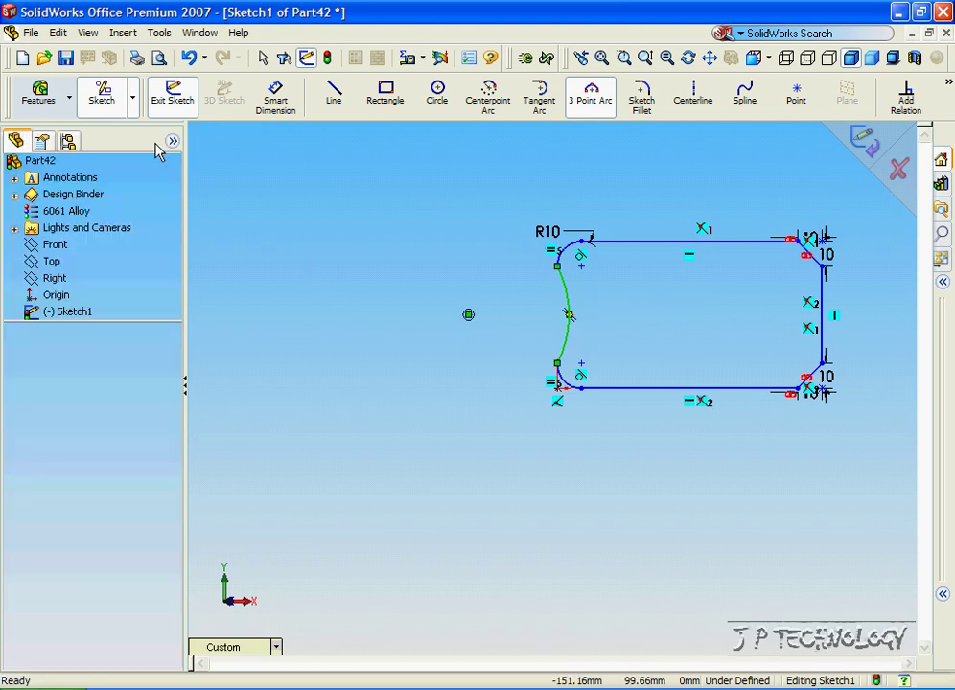
Step: Extrude Sketch1 blind 50 mm into the solid Extrude1
click(36, 94)
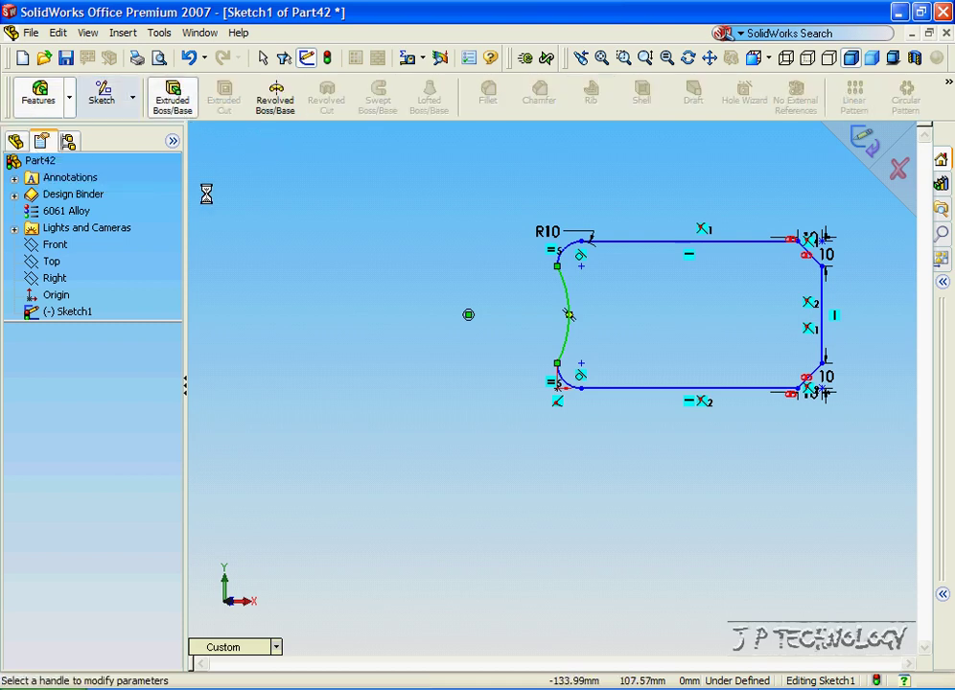
click(172, 96)
text(5)
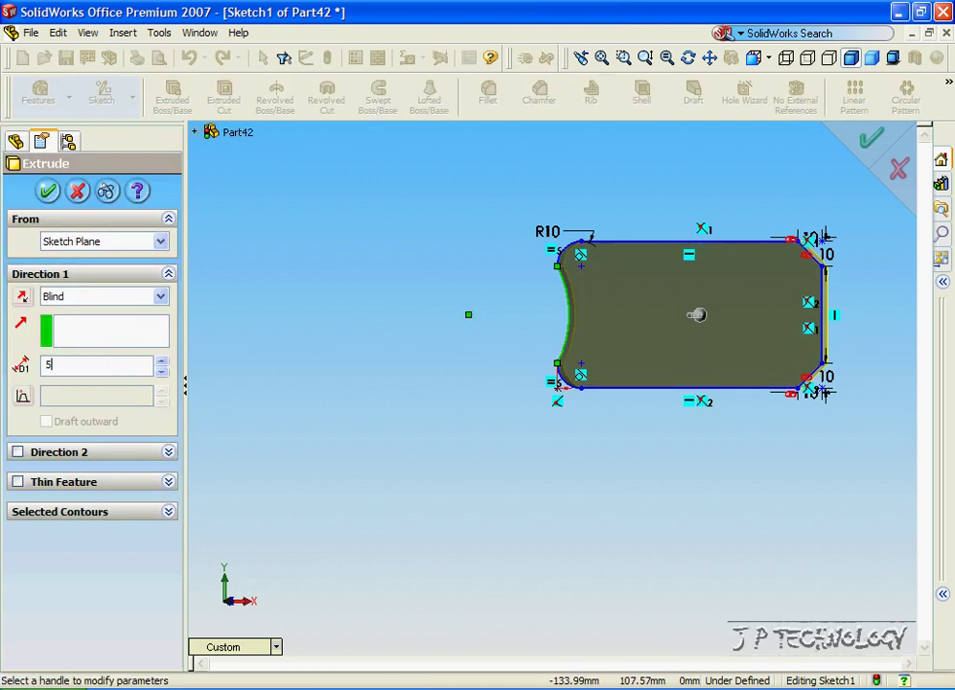
text(0)
key(Return)
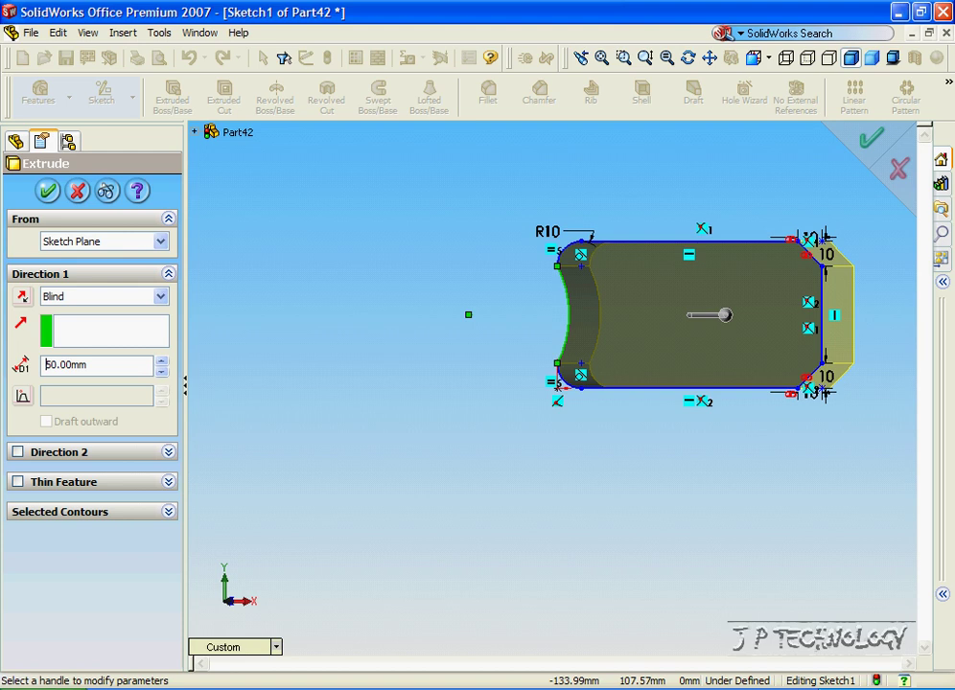
click(48, 191)
key(Right)
key(Right)
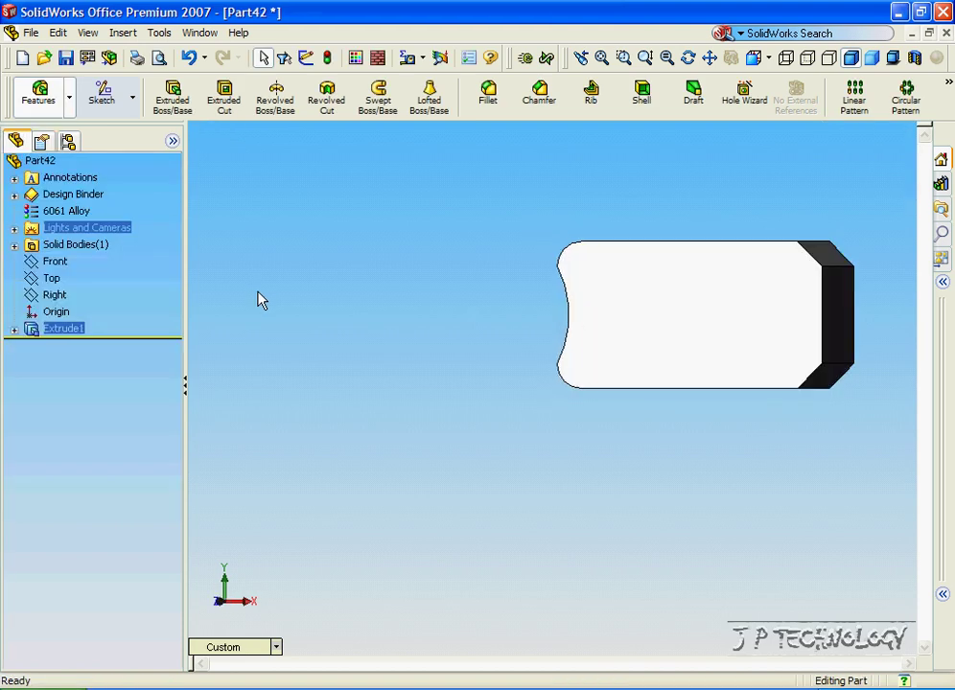
key(Left)
key(Left)
key(Left)
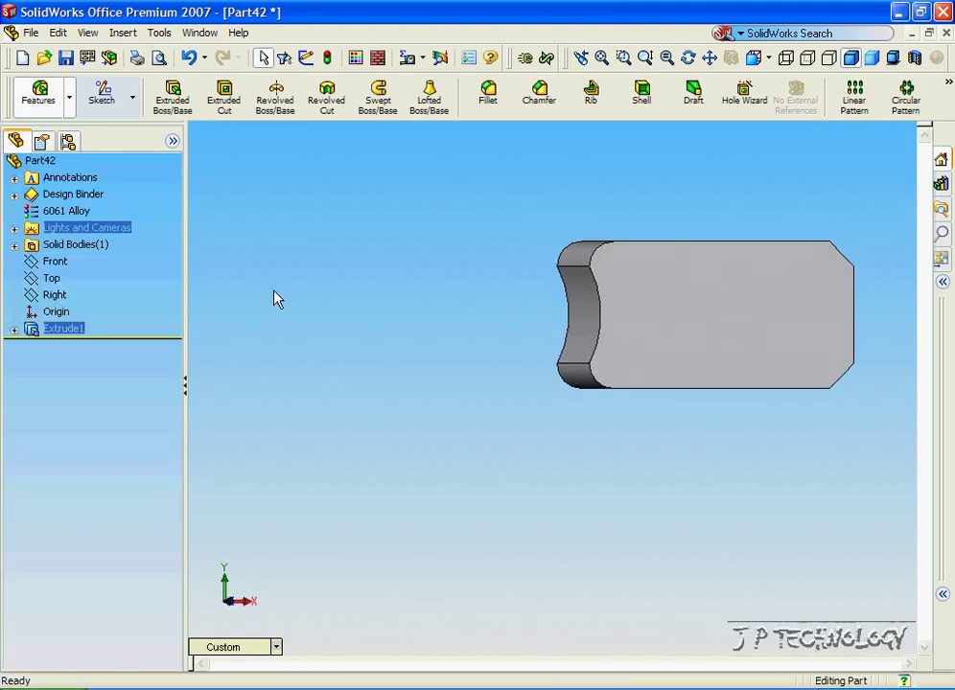
key(Right)
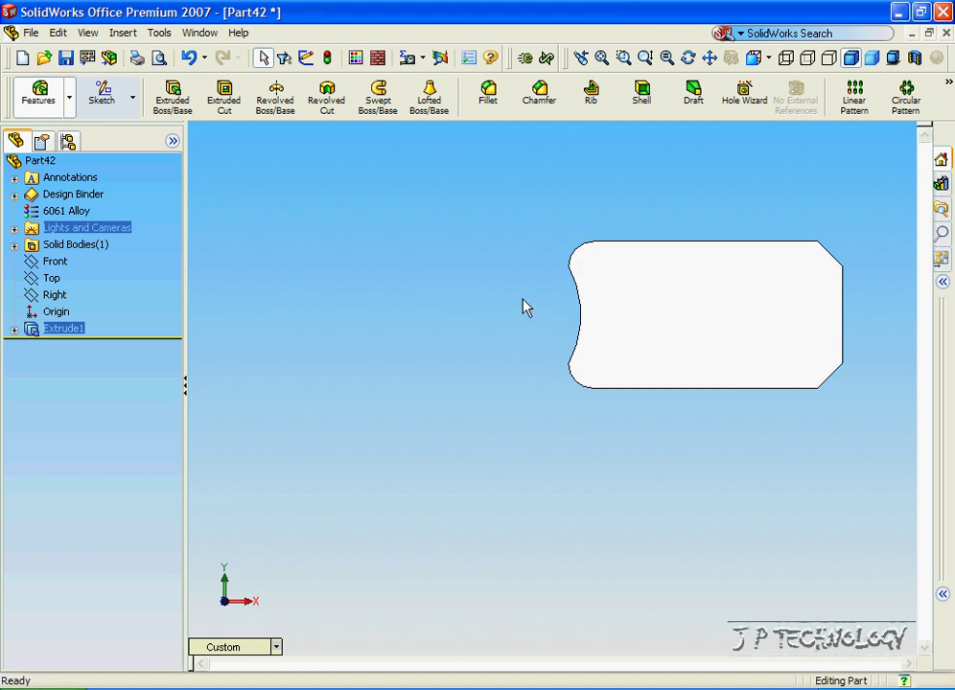
Step: Start a new sketch on the part's front face with the Point tool
click(697, 308)
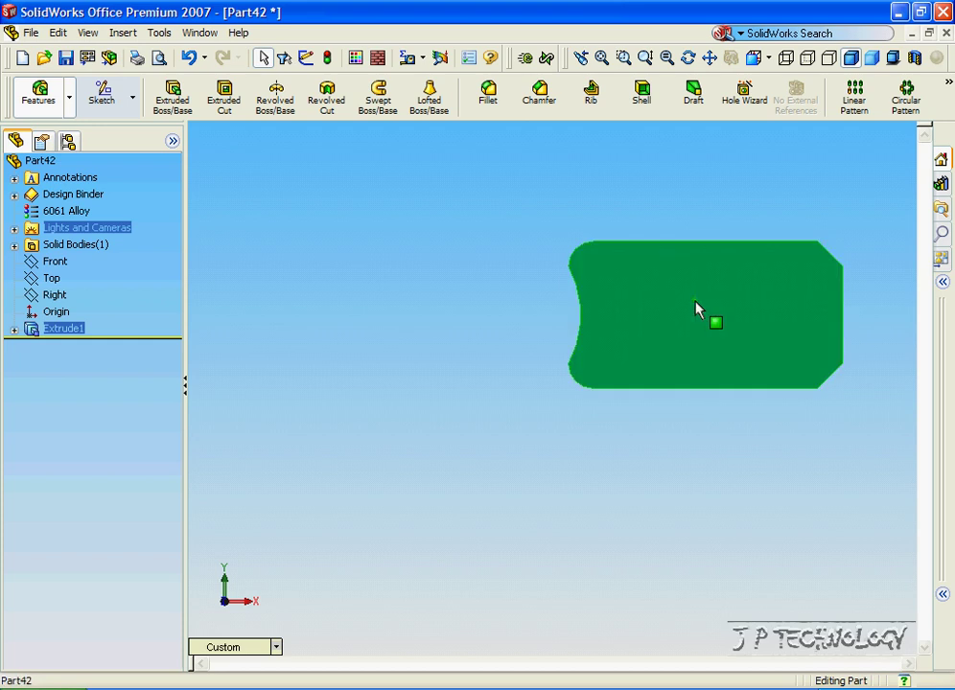
click(107, 96)
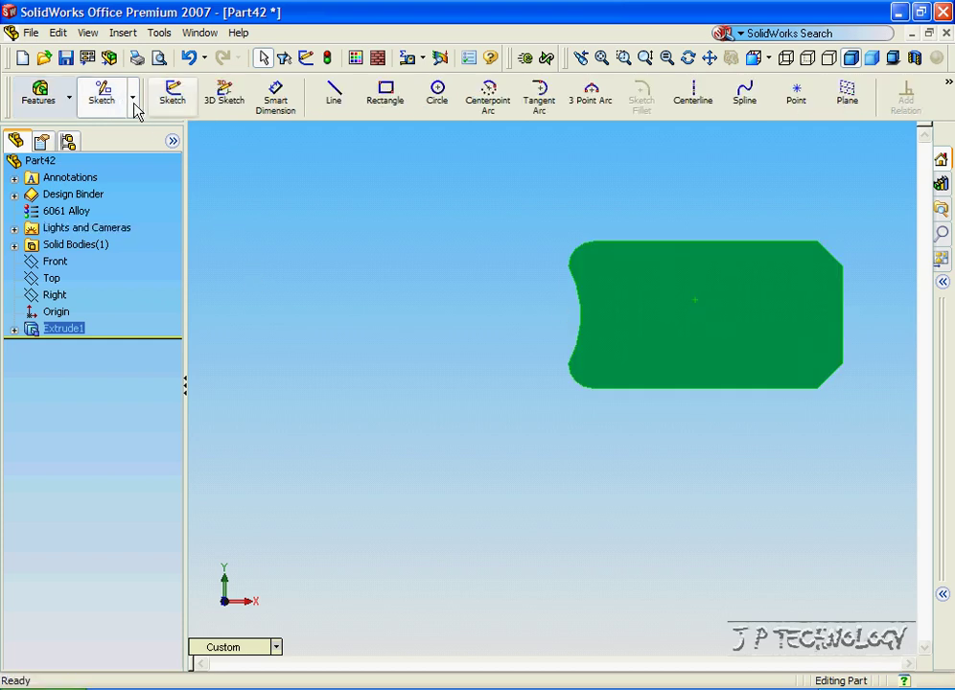
click(797, 101)
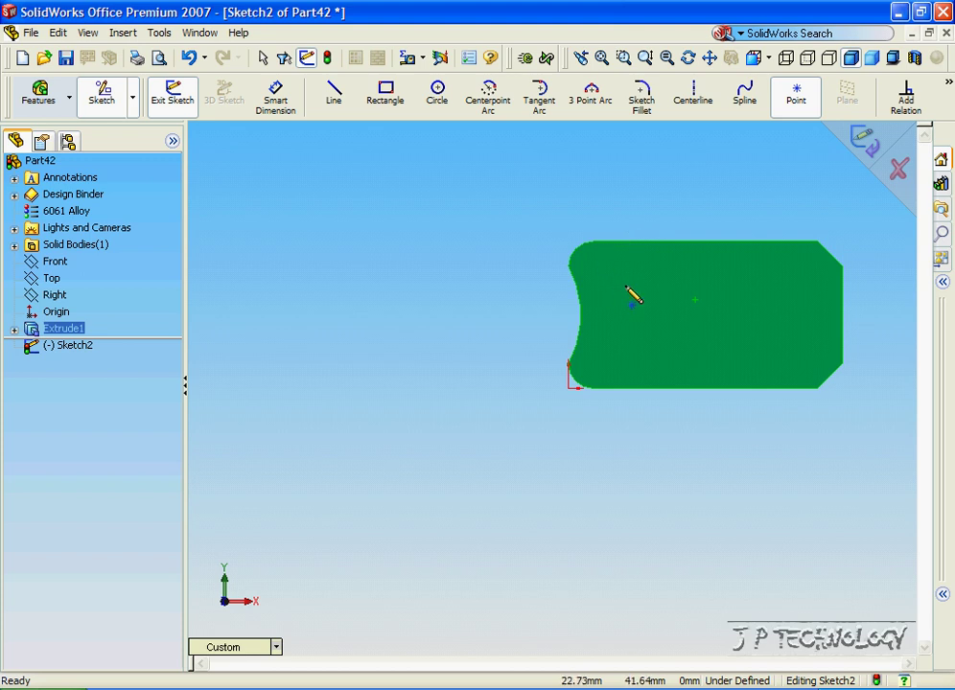
scroll(637, 297, down, 2)
scroll(784, 334, up, 2)
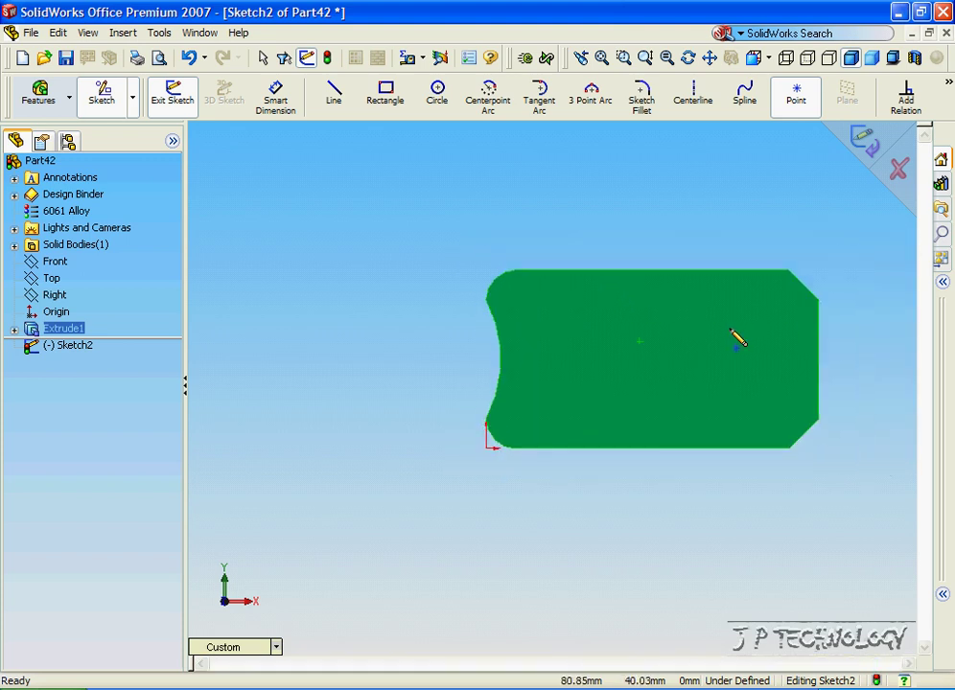
scroll(621, 362, down, 3)
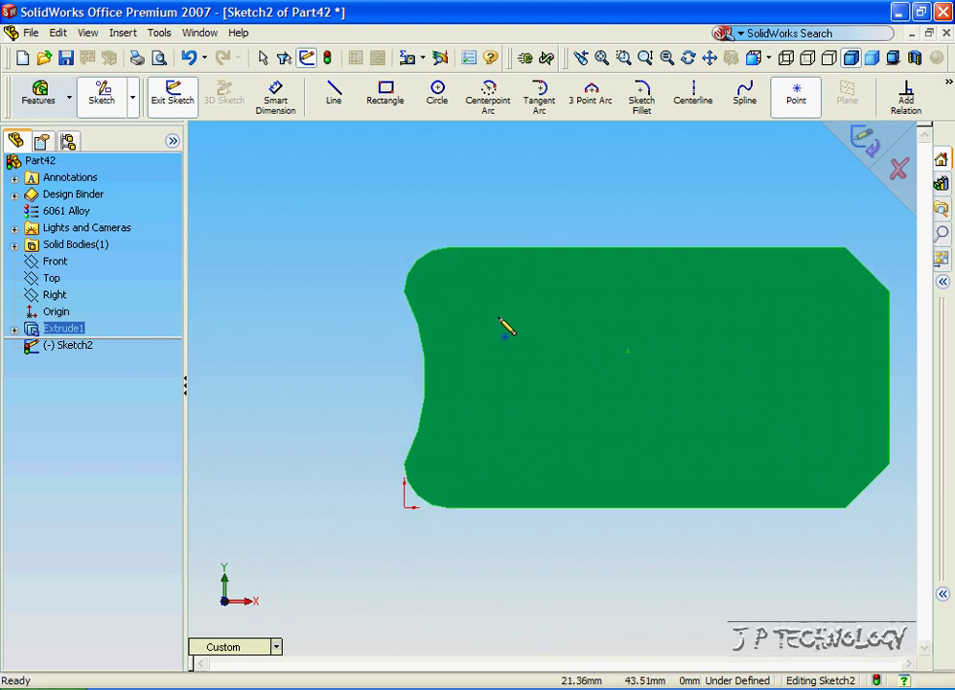
Step: Place sketch points outlining the letter J: top bar, stem, and hooked bottom
click(494, 319)
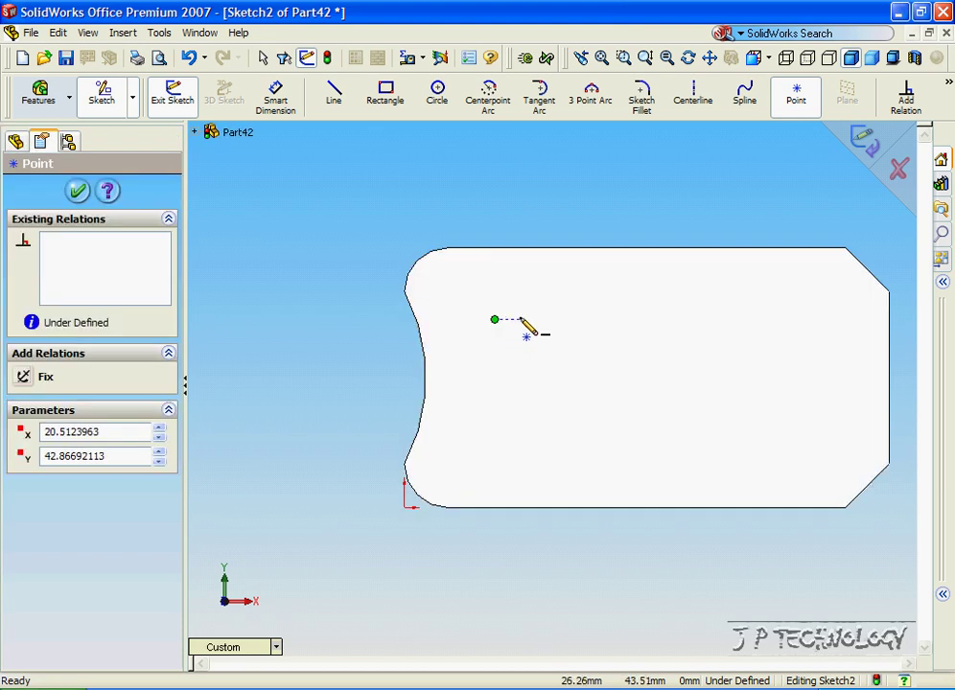
click(521, 319)
click(560, 319)
click(596, 319)
click(629, 319)
click(629, 349)
click(596, 349)
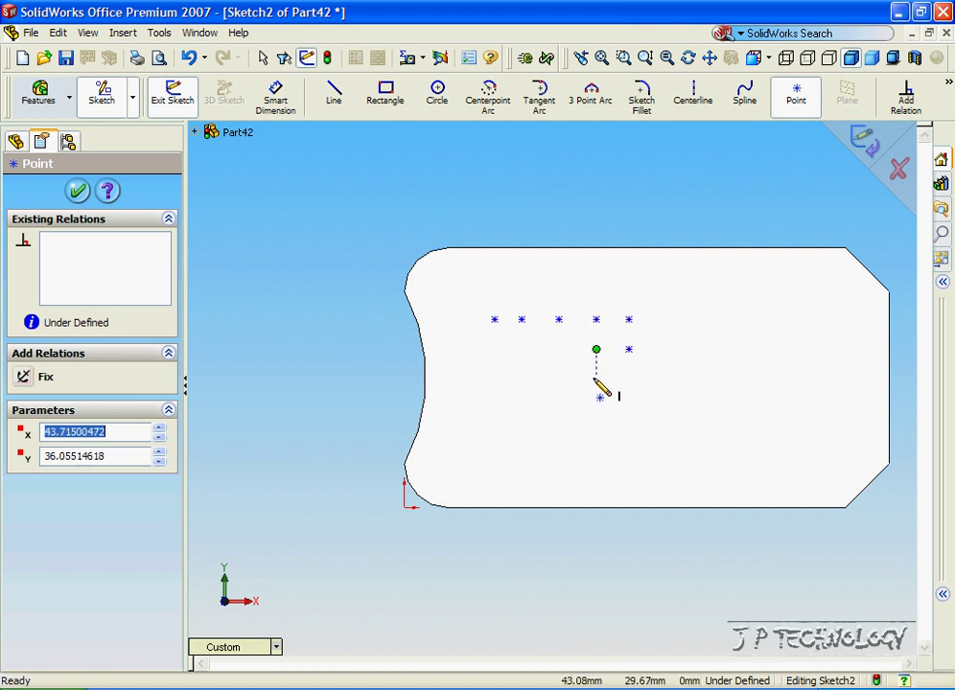
click(596, 379)
click(596, 402)
click(571, 436)
click(546, 435)
click(522, 430)
click(515, 416)
click(522, 397)
click(539, 397)
click(545, 403)
click(545, 416)
click(559, 402)
click(571, 396)
click(571, 380)
click(570, 366)
click(570, 349)
click(539, 349)
click(521, 349)
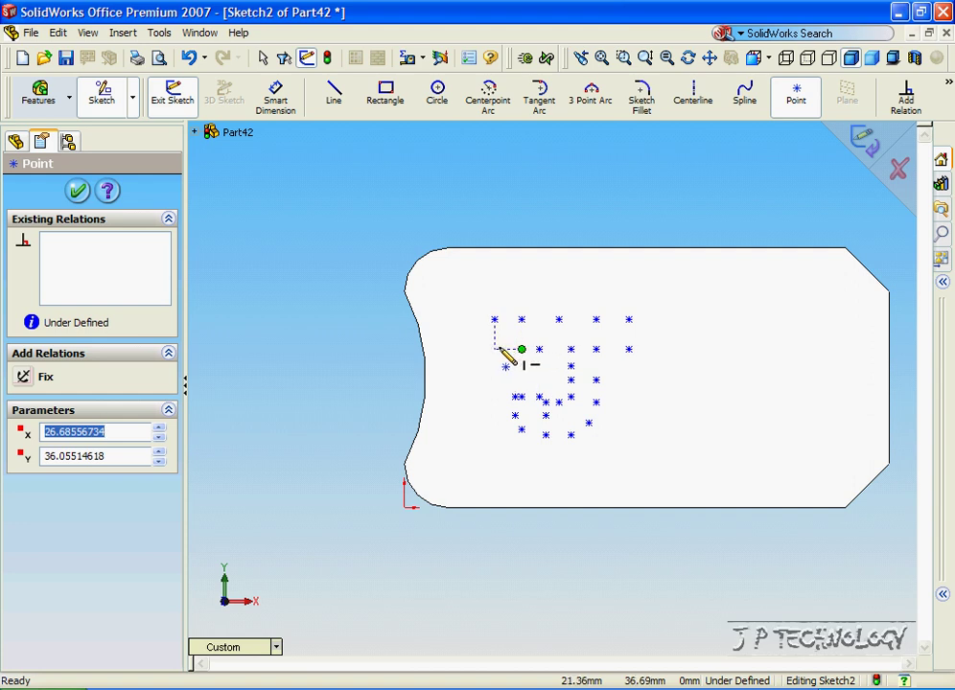
click(494, 349)
Step: Place sketch points outlining the letter P: stem, bowl, and top edge
click(683, 319)
click(679, 349)
click(679, 380)
click(679, 404)
click(679, 423)
click(679, 435)
click(685, 435)
click(709, 435)
click(711, 415)
click(709, 388)
click(709, 366)
click(732, 366)
click(756, 366)
click(763, 349)
click(763, 326)
click(748, 320)
click(724, 313)
click(710, 314)
click(692, 313)
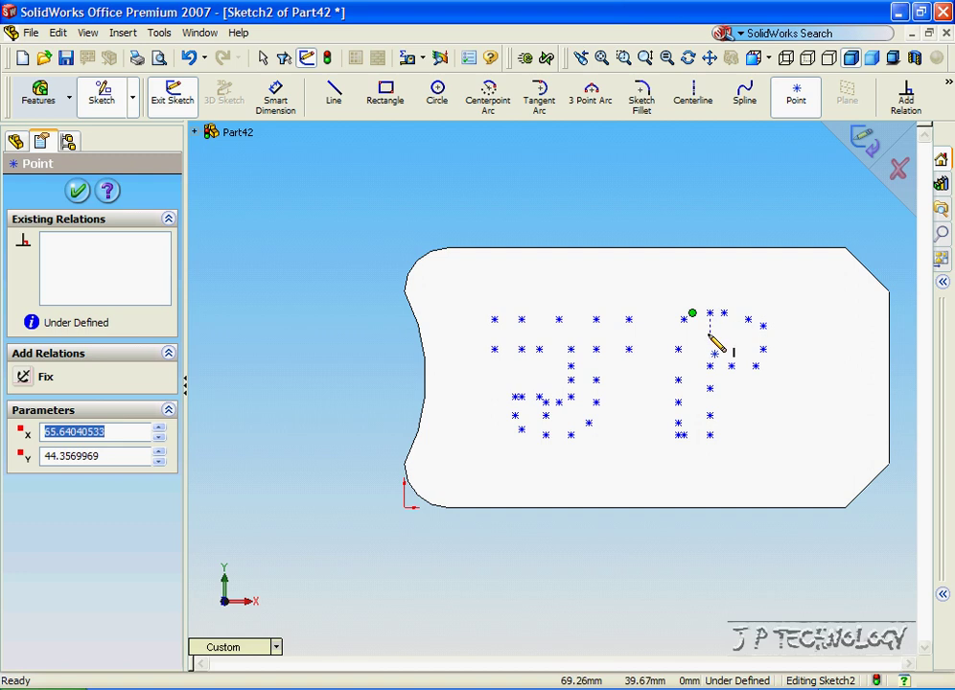
click(709, 334)
click(710, 349)
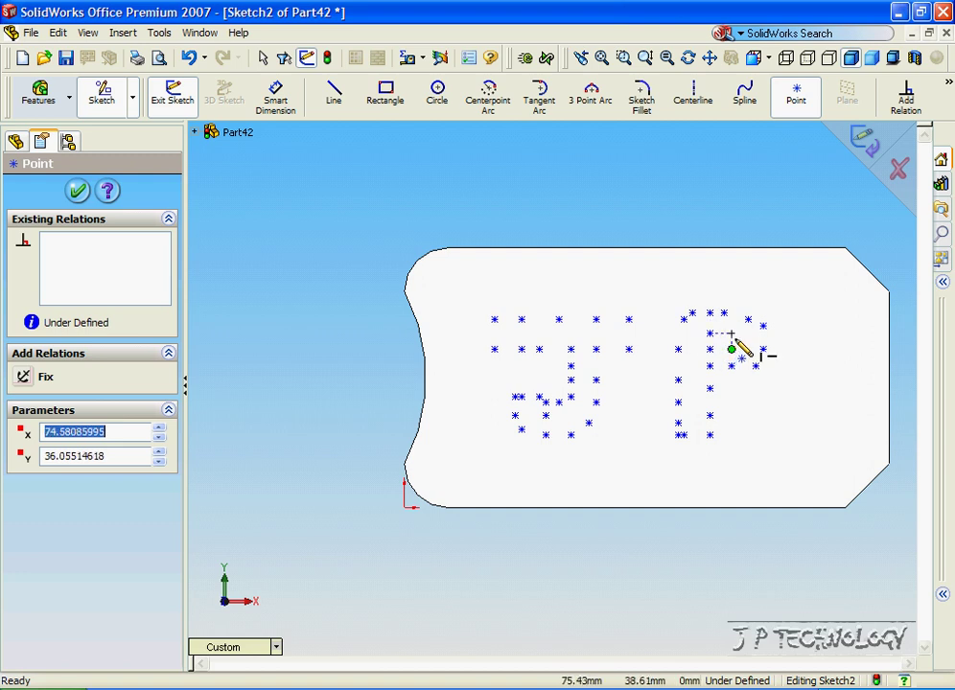
click(732, 335)
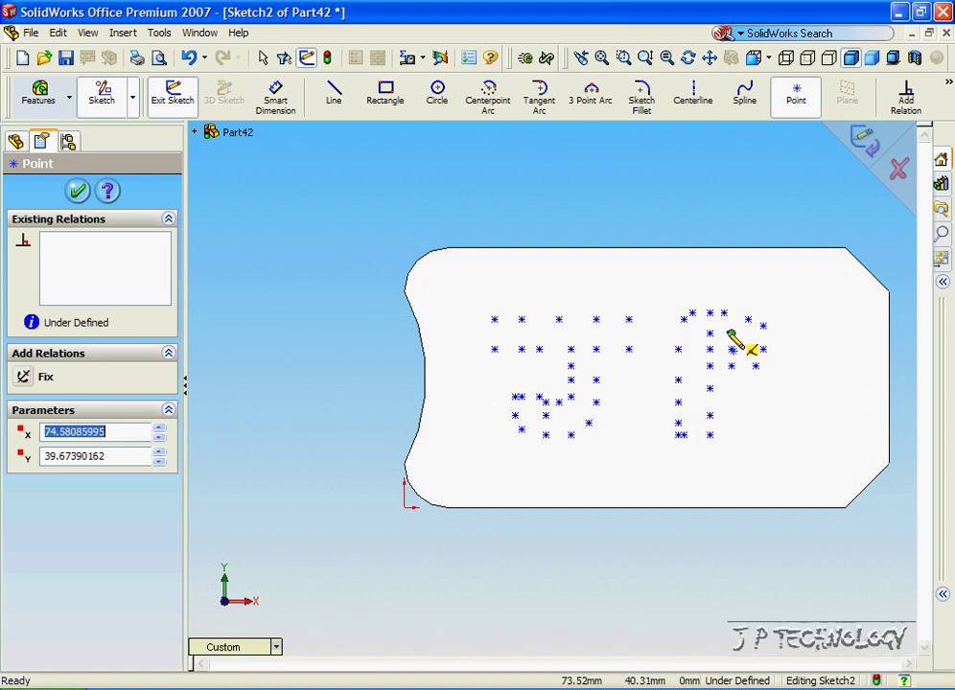
Step: Begin a spline through the J's top-bar points and down its right end
click(744, 93)
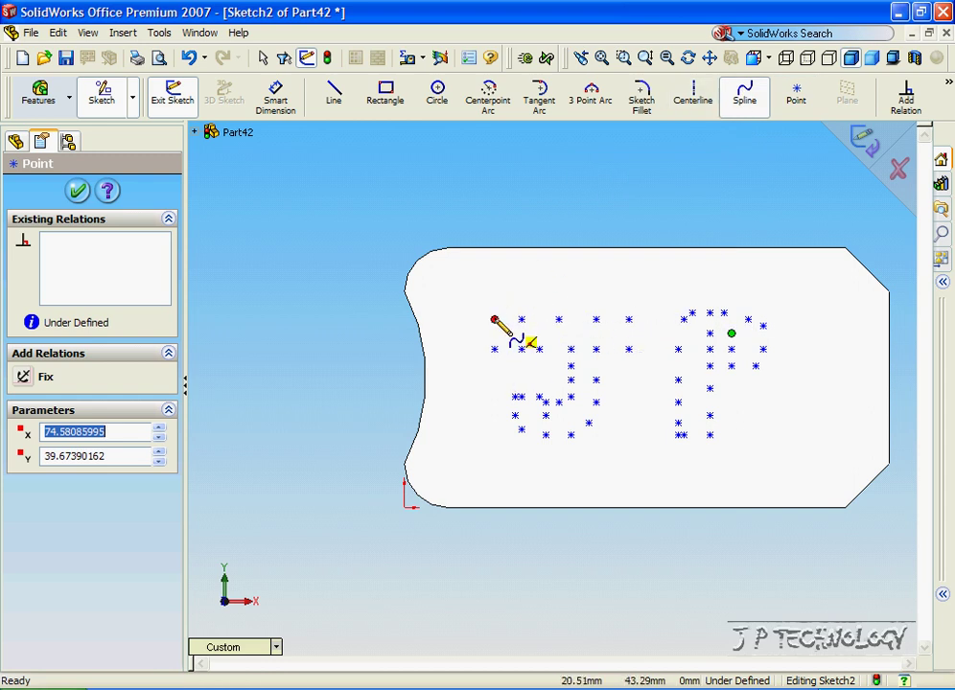
click(494, 320)
click(522, 320)
click(559, 320)
click(596, 319)
click(628, 319)
click(629, 349)
click(596, 349)
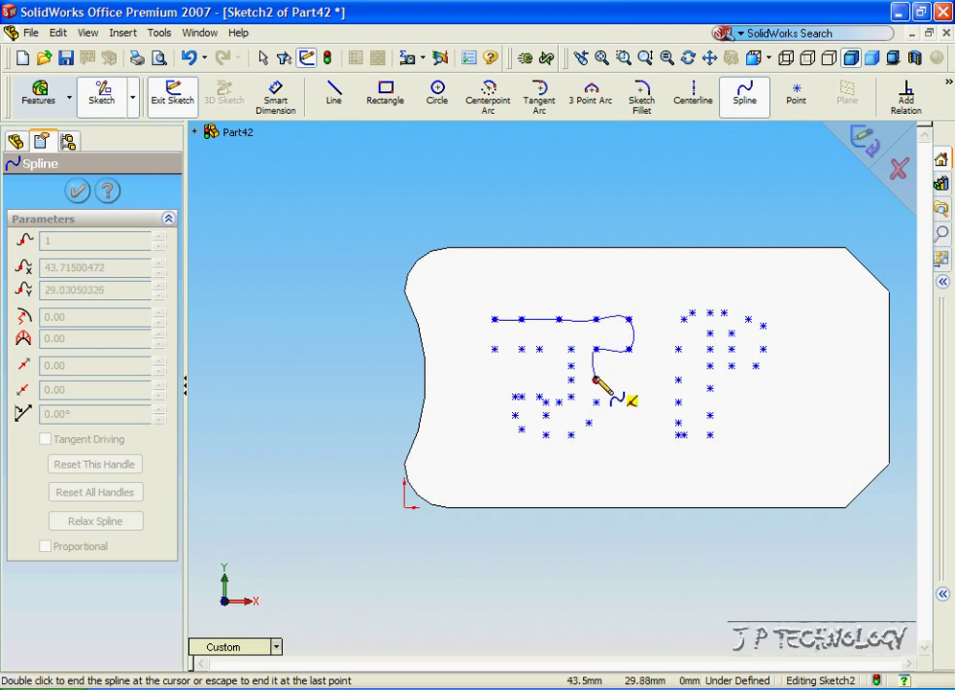
Step: Continue the J spline around the bottom curve and up the hook, then finish it
click(596, 404)
click(589, 423)
click(570, 435)
click(546, 435)
click(521, 429)
click(515, 416)
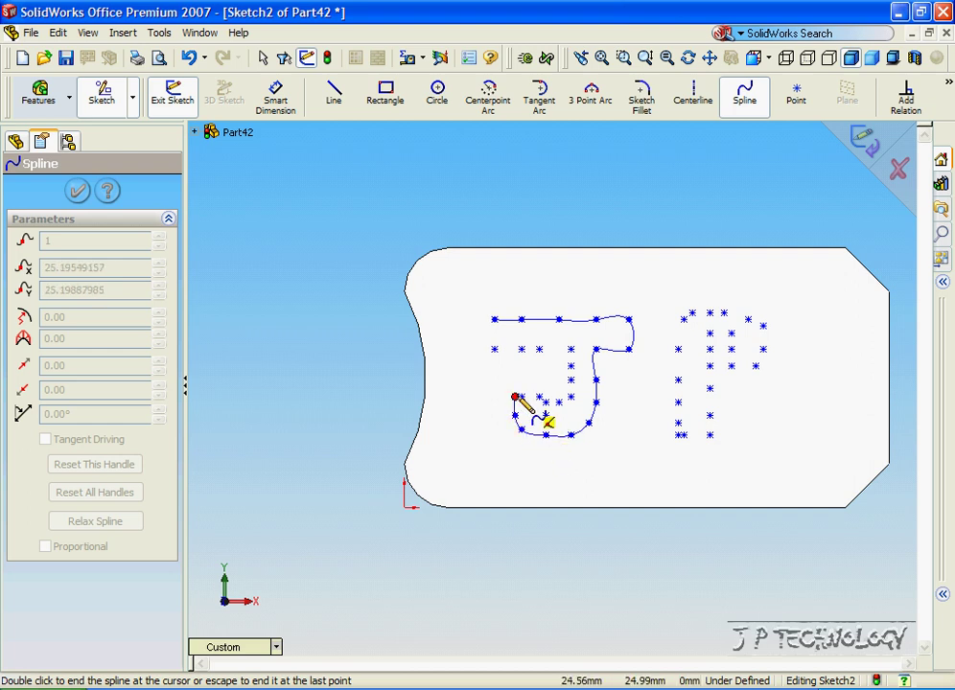
click(518, 396)
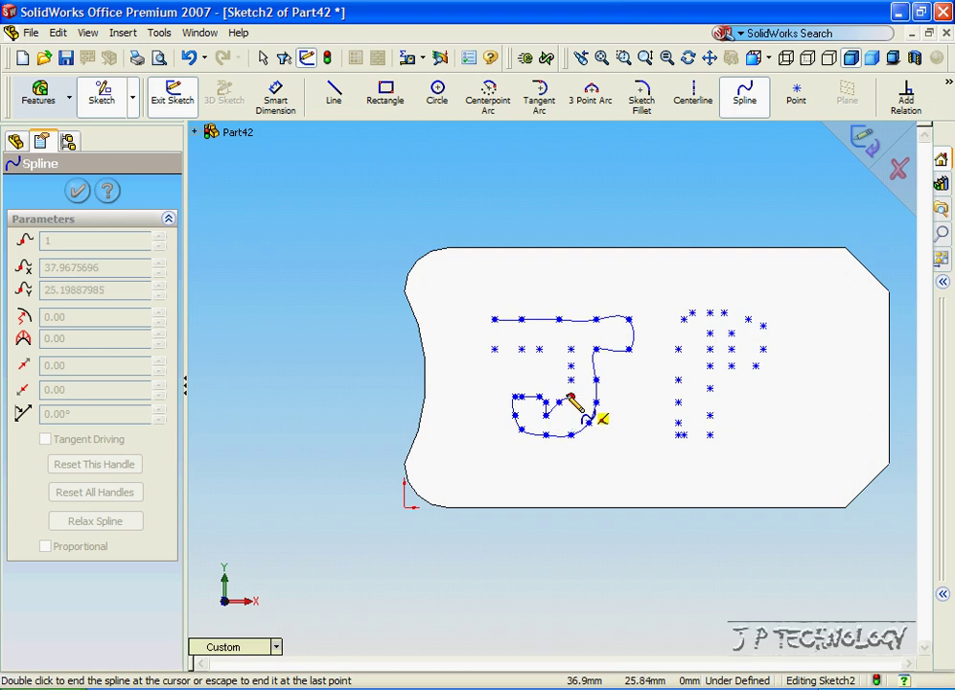
double_click(573, 386)
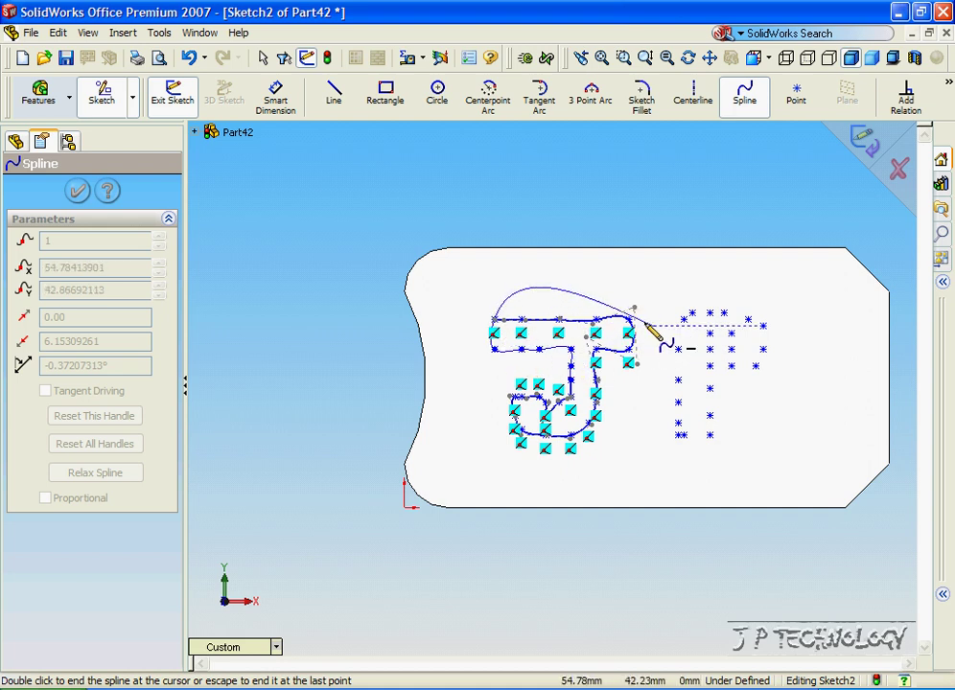
right_click(522, 319)
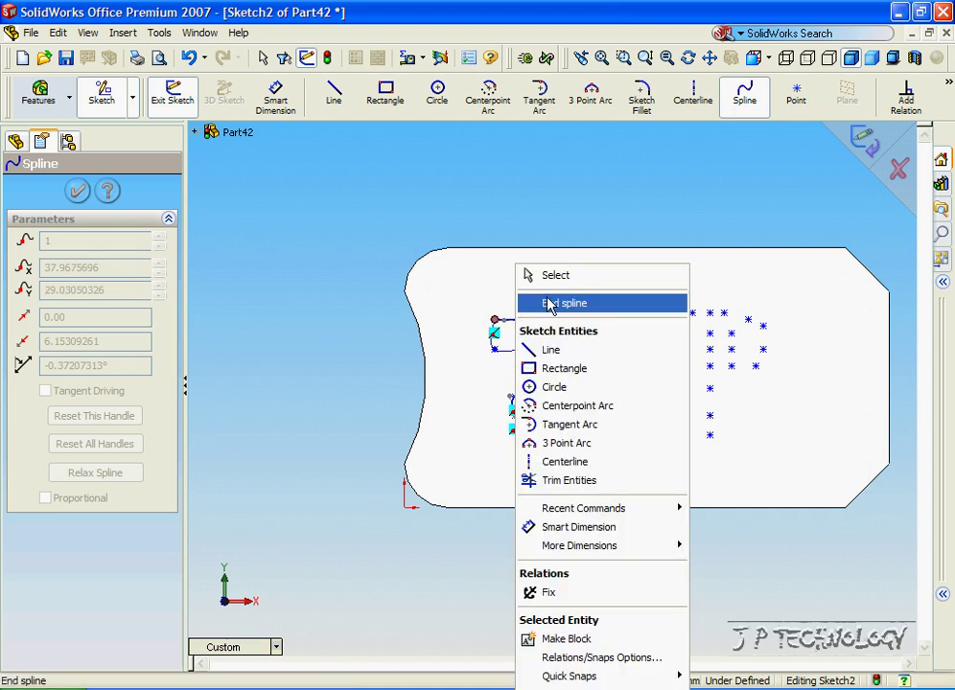
Step: End the J spline and start a P spline up its left side and across the top
click(547, 304)
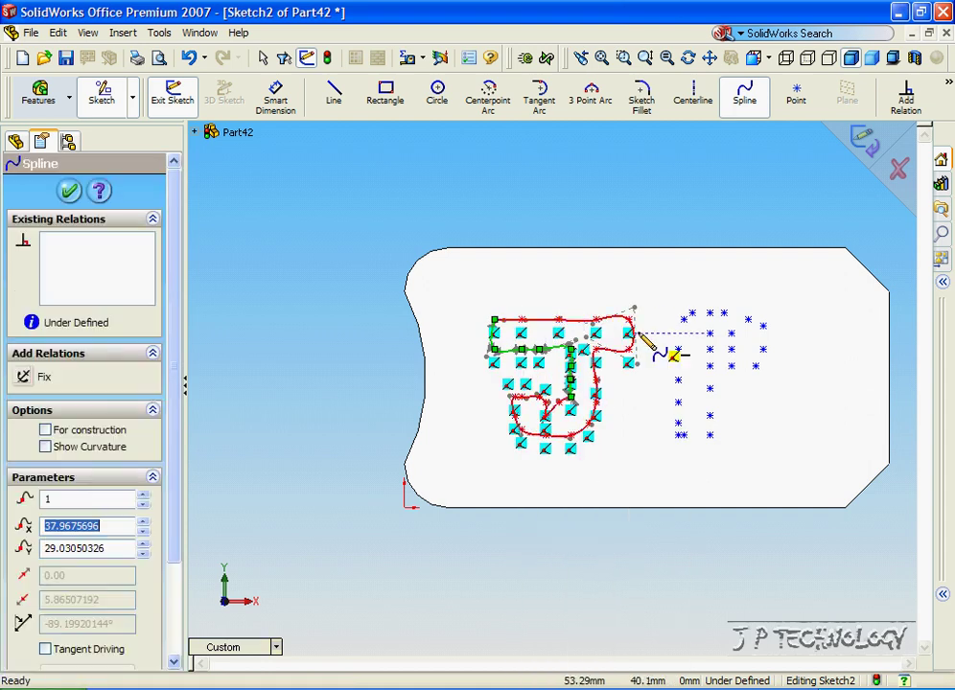
click(681, 435)
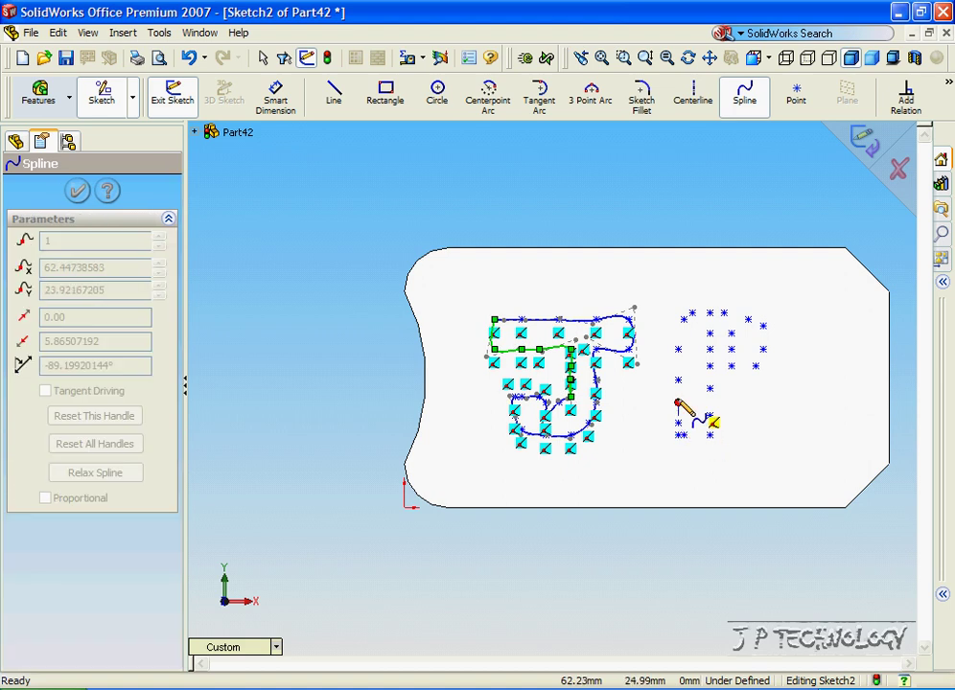
click(678, 402)
click(678, 381)
click(678, 349)
click(692, 314)
click(710, 312)
click(723, 314)
Step: Carry the P spline around the bowl and down the inner stem, then close and reshape it
click(748, 319)
click(763, 325)
click(763, 349)
click(757, 366)
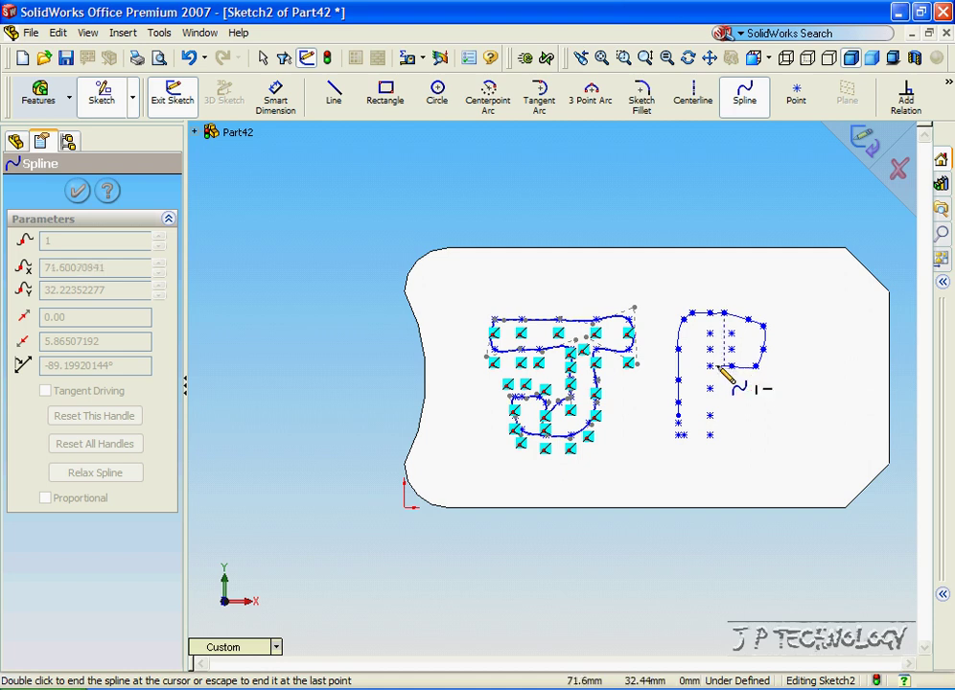
click(710, 365)
click(710, 389)
click(710, 413)
click(709, 436)
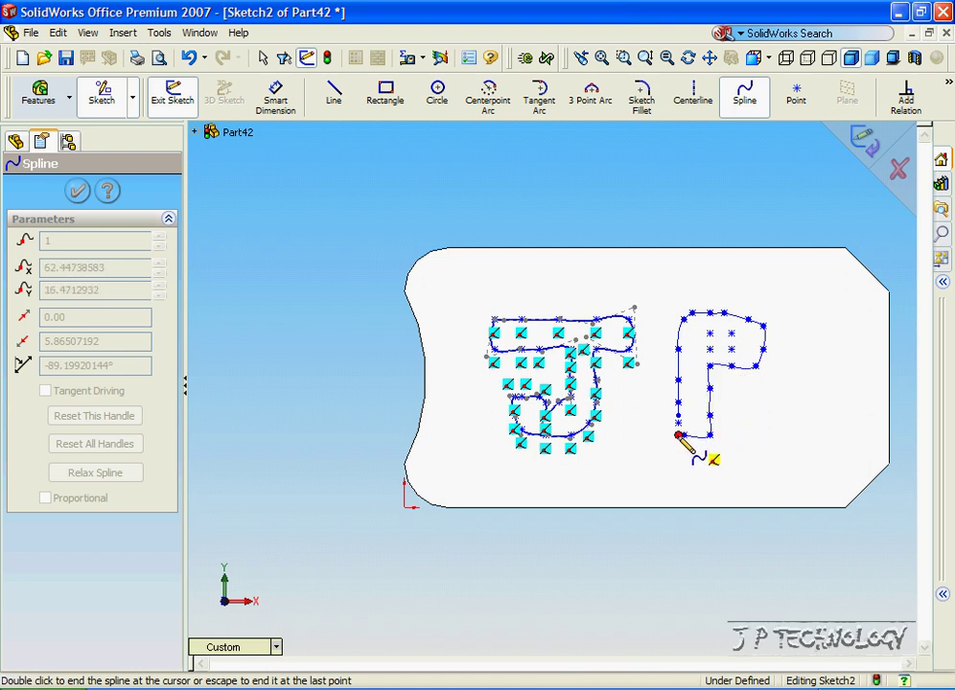
click(679, 421)
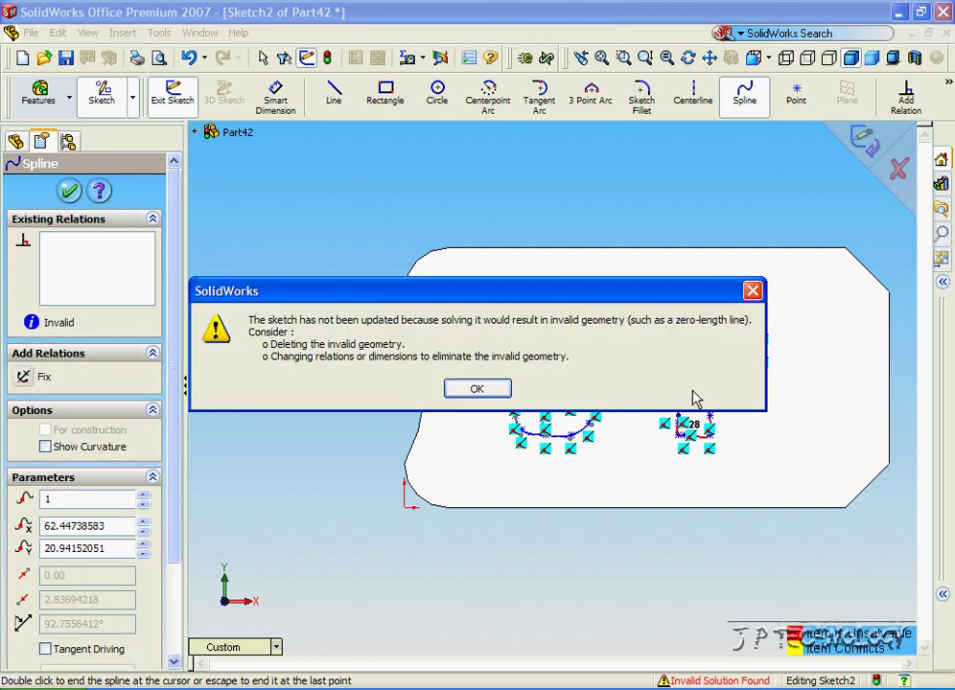
click(476, 389)
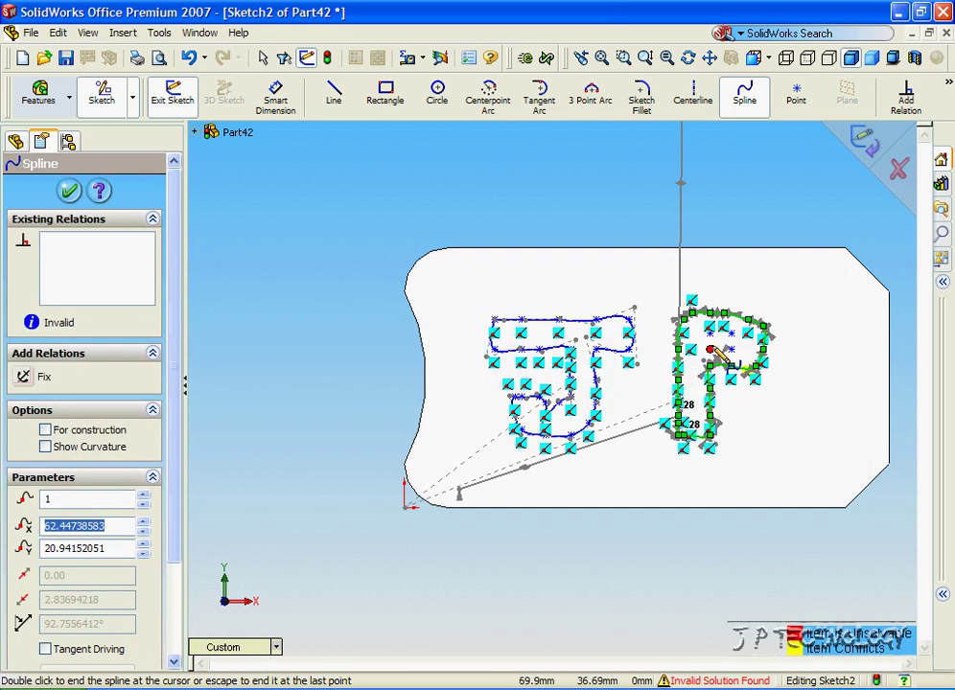
mouse_move(746, 353)
mouse_down()
mouse_move(732, 366)
mouse_move(762, 361)
mouse_up()
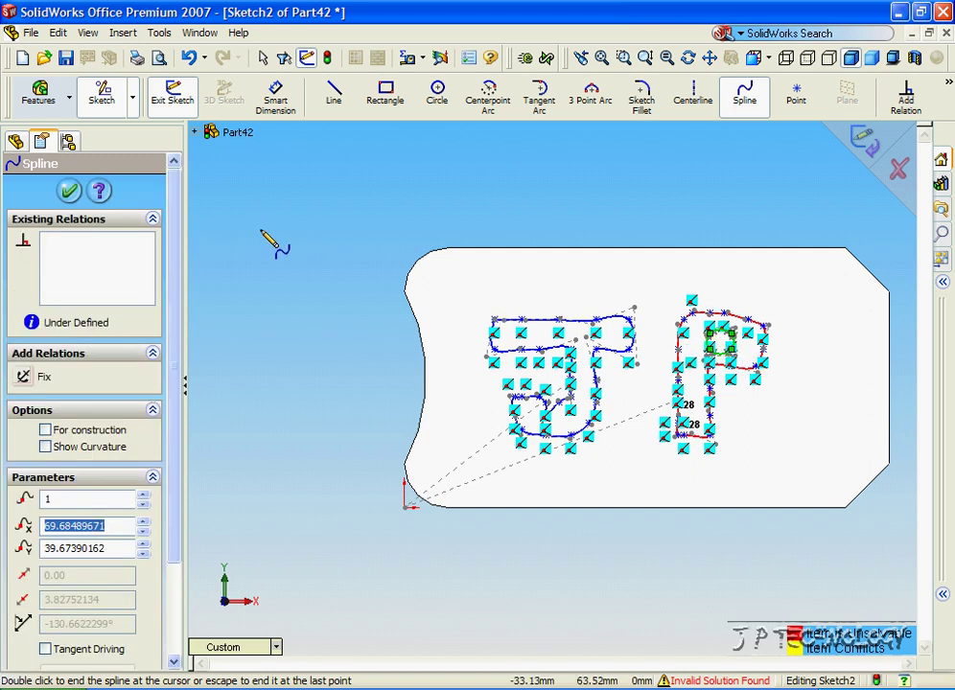
Step: Extrude-cut the J and P letter regions 50 mm into the block, keeping all bodies
click(38, 93)
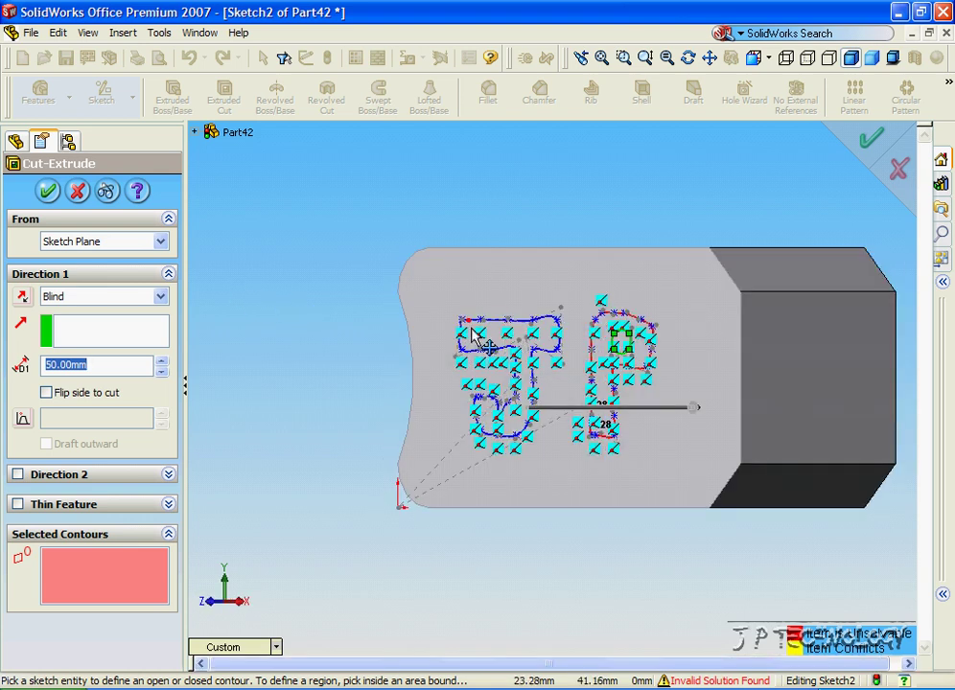
click(509, 349)
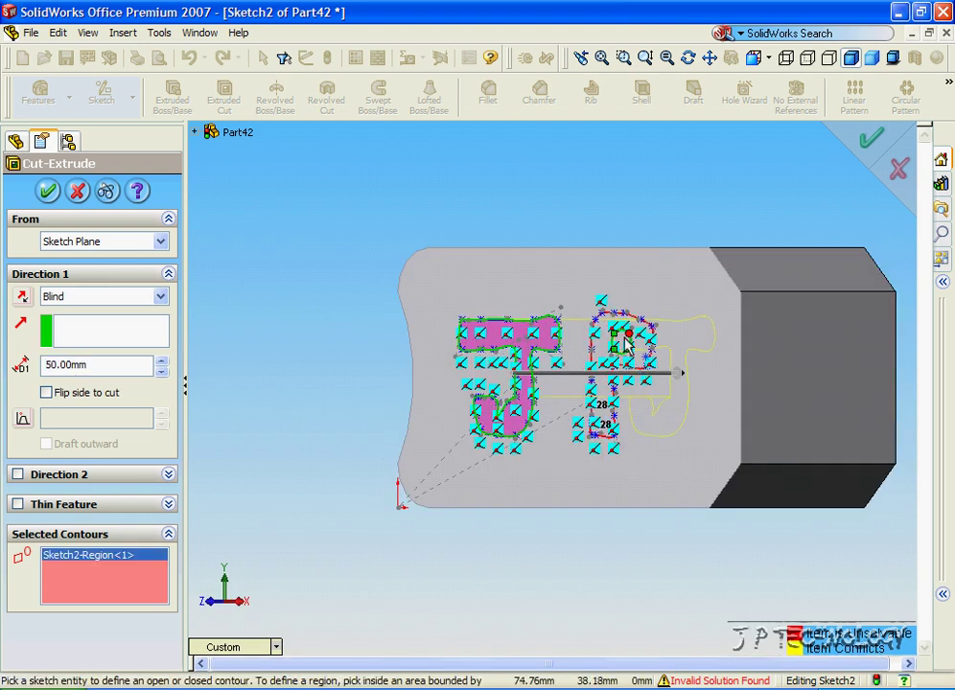
click(671, 352)
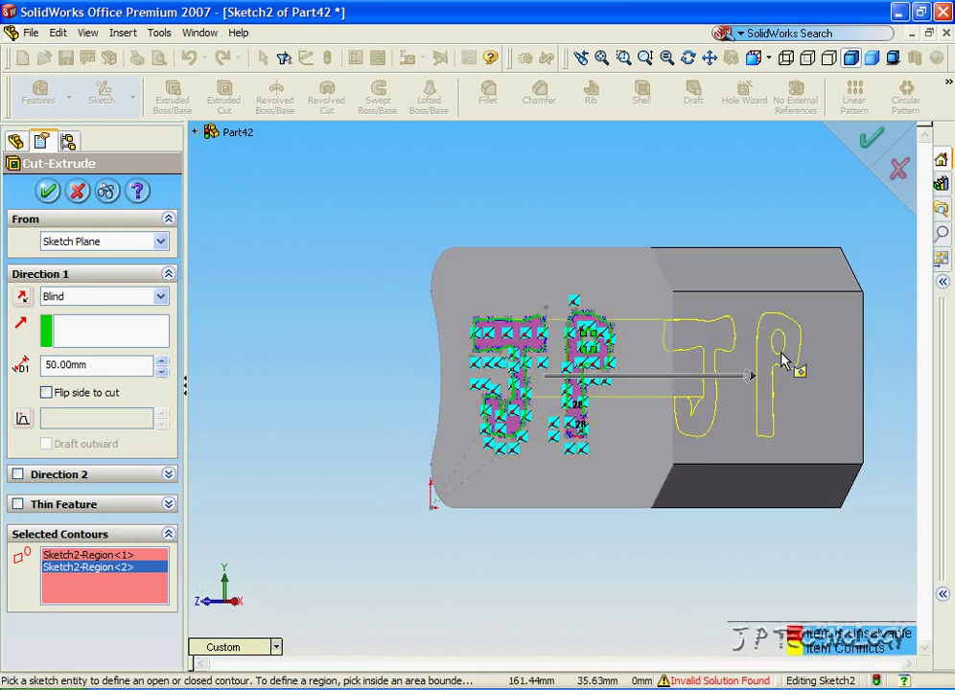
click(48, 191)
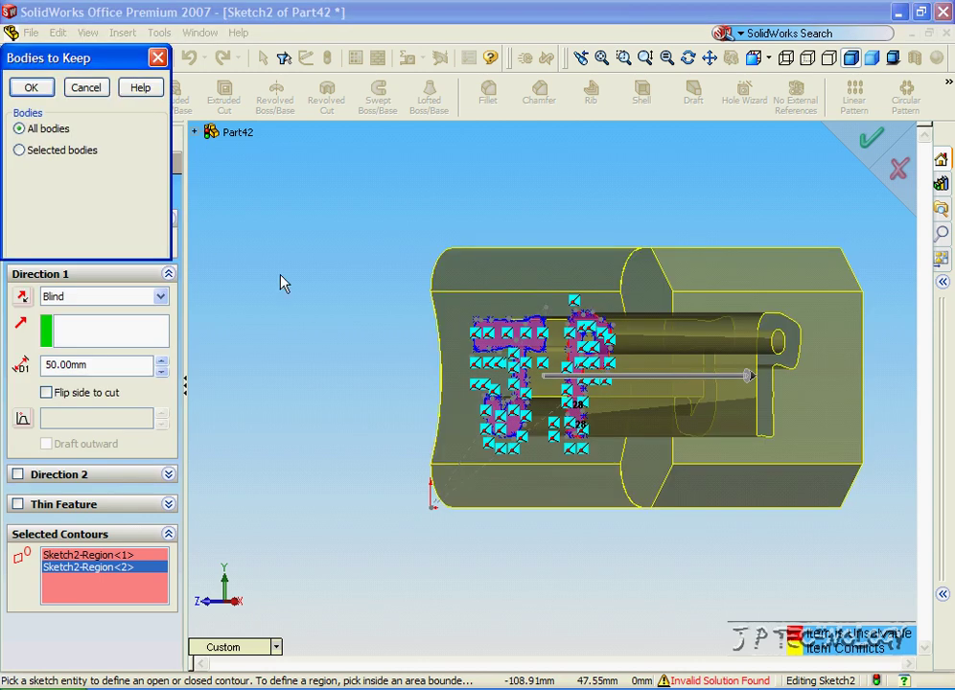
click(32, 88)
key(ctrl+1)
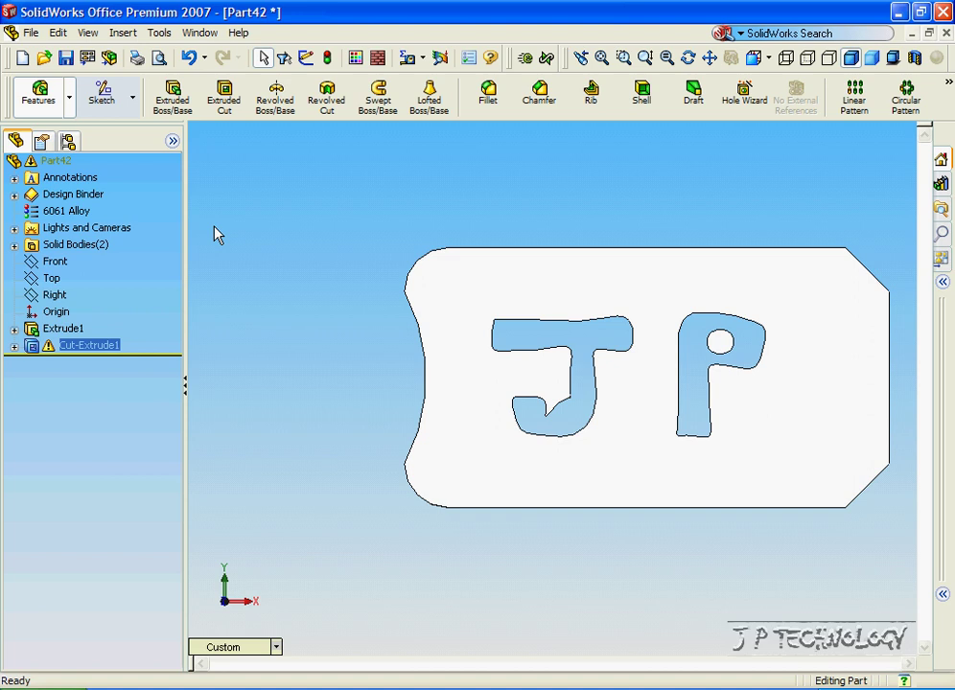
Step: Start a point sketch on the front face and place the star's five tip points
click(103, 95)
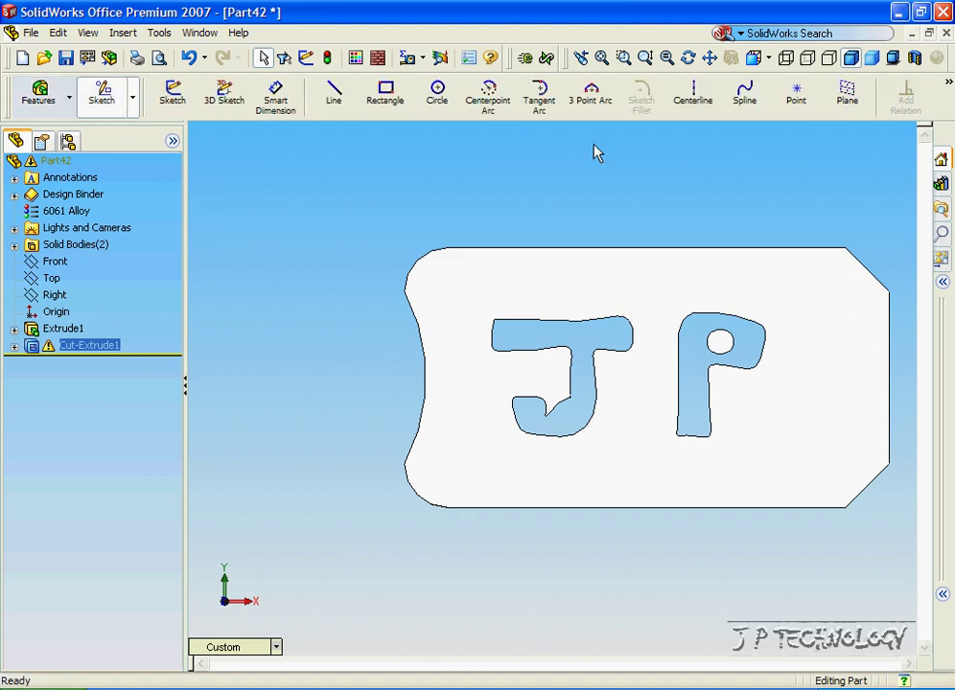
click(801, 103)
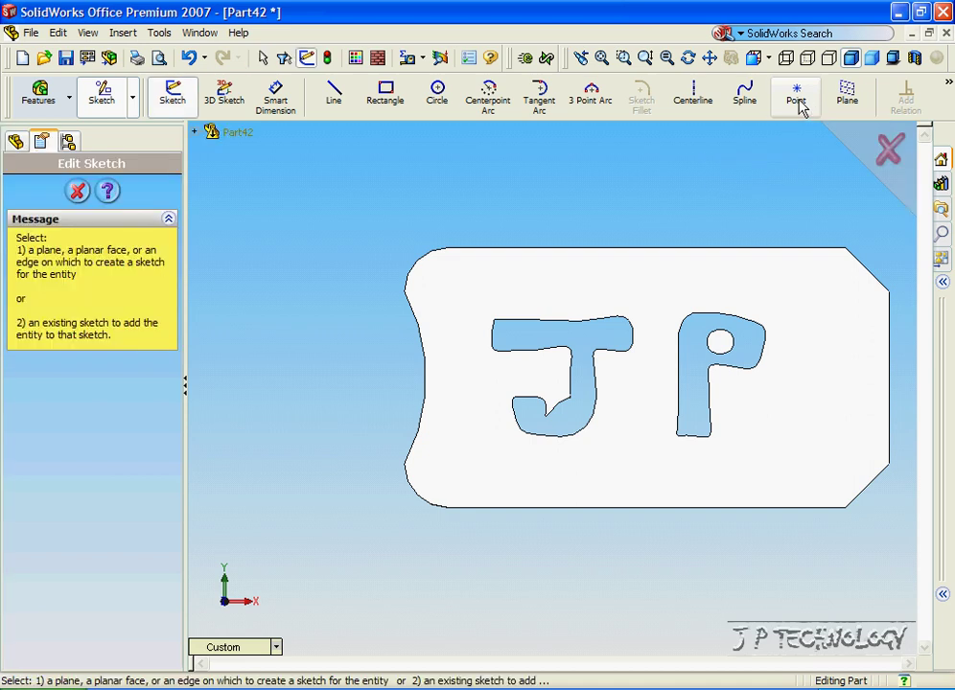
click(616, 461)
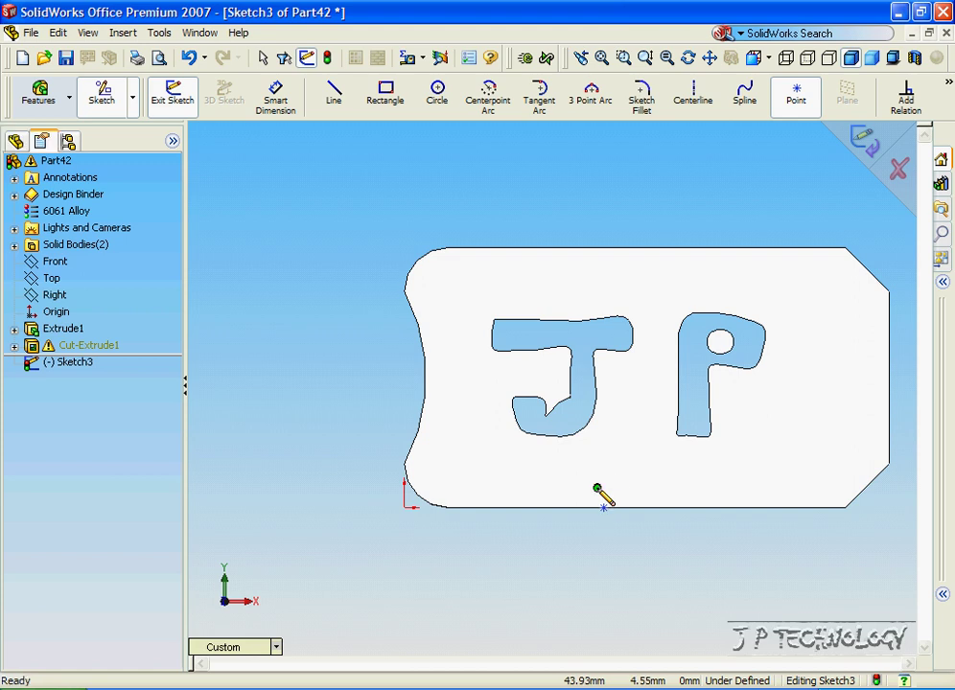
click(597, 488)
click(633, 421)
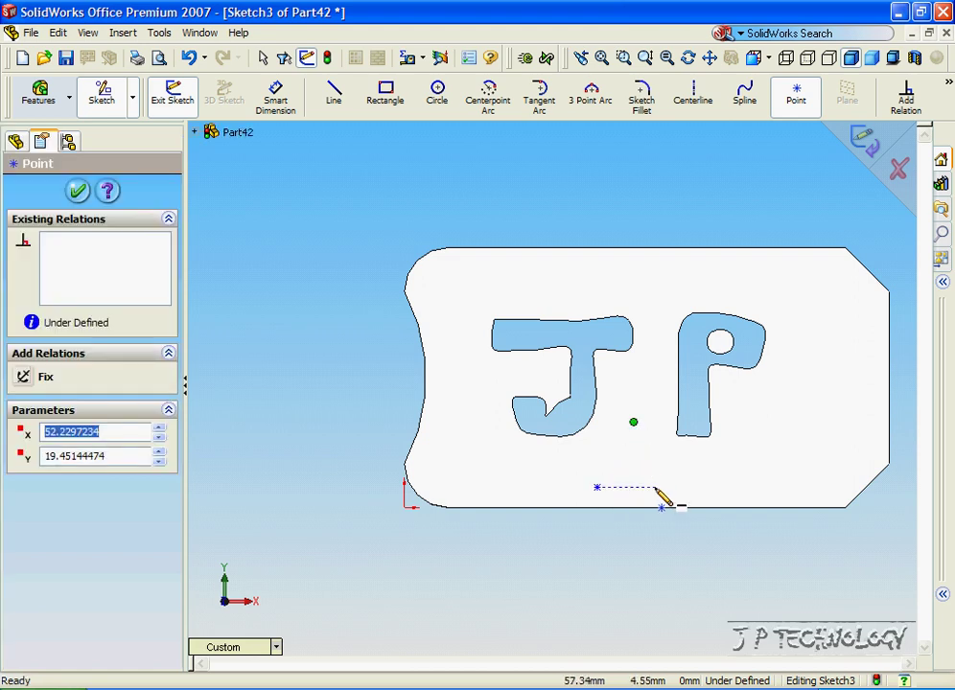
click(656, 487)
click(578, 446)
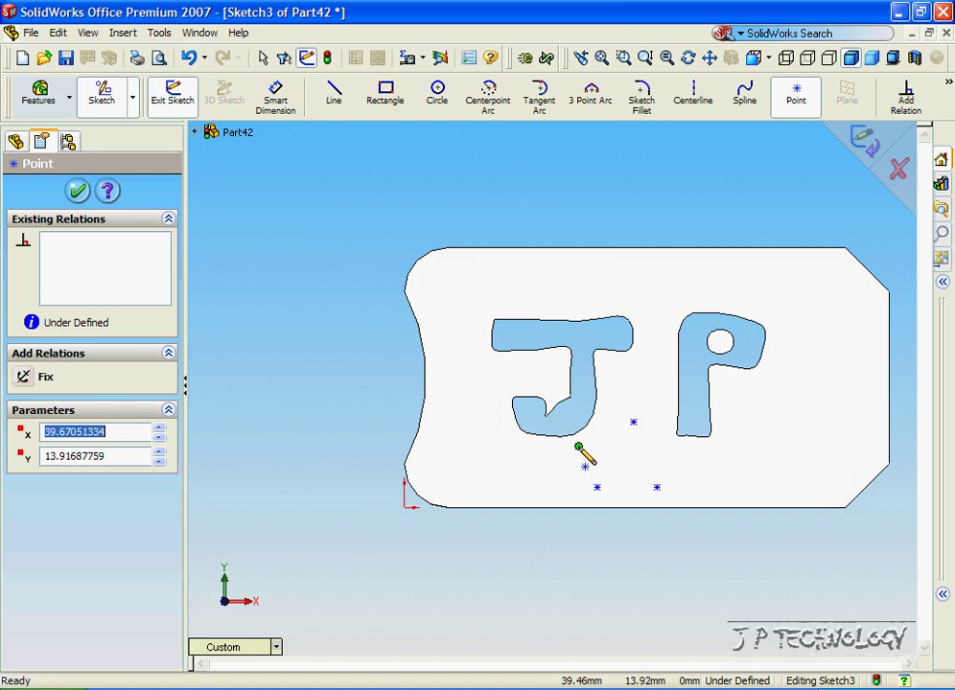
click(675, 447)
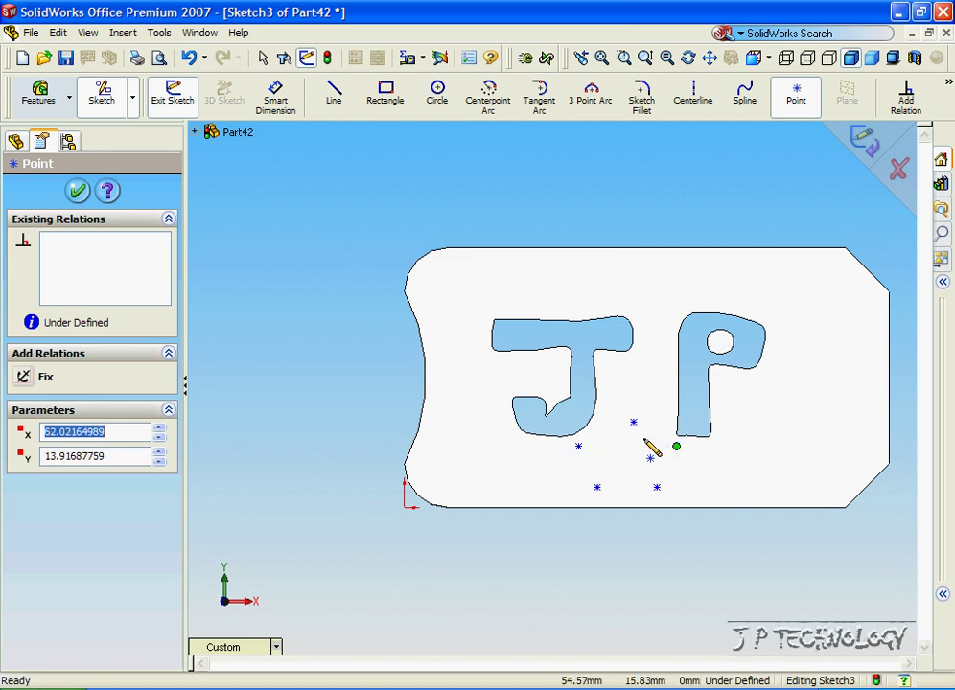
Step: Place the star's five inner corner points between the tips
click(643, 438)
click(657, 462)
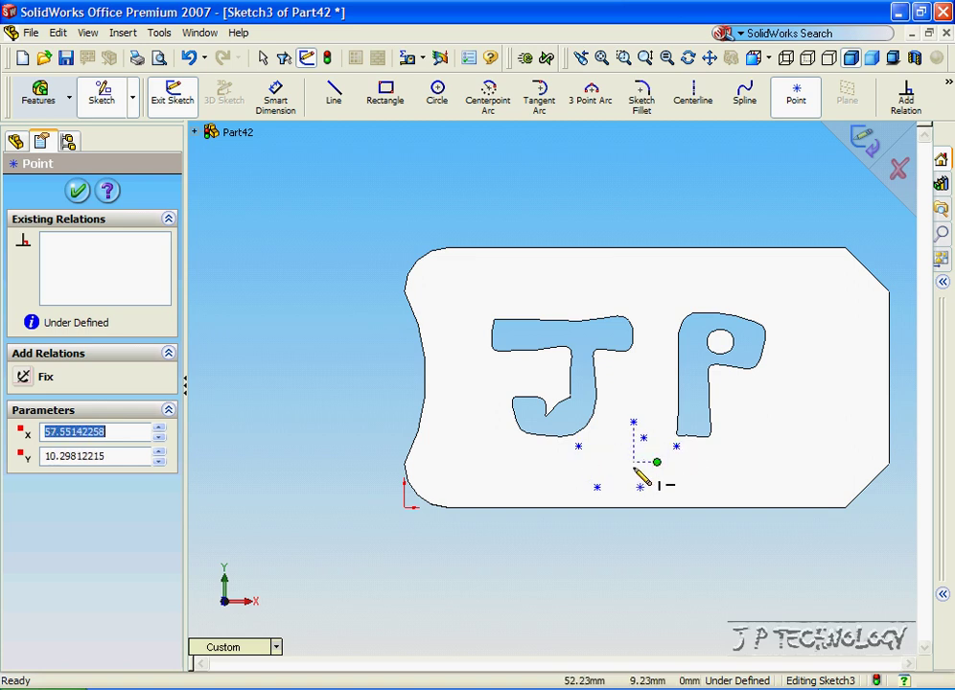
click(632, 471)
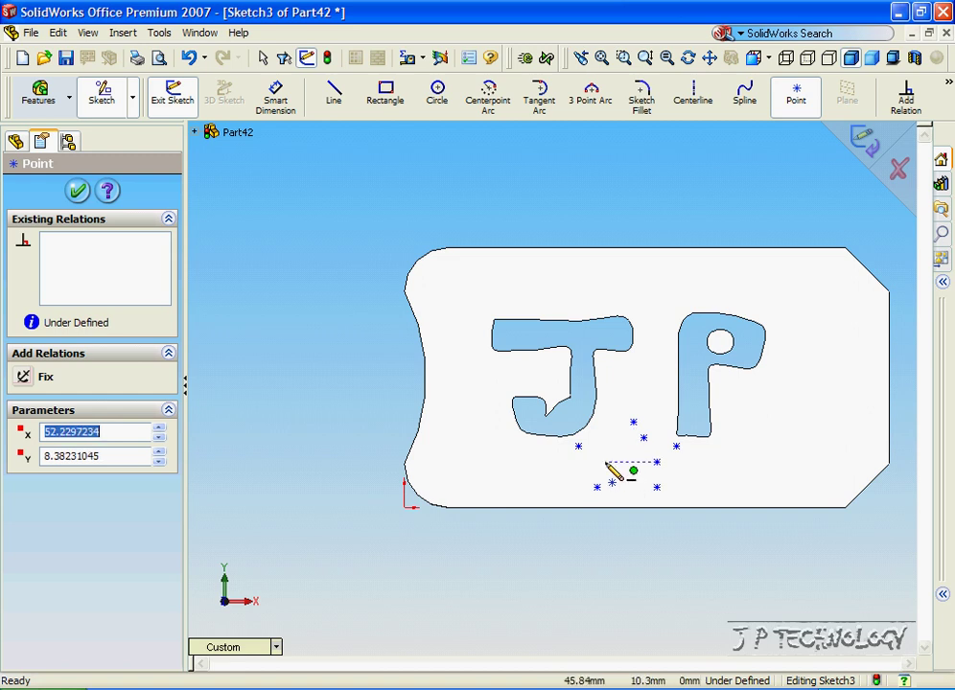
click(607, 462)
click(608, 440)
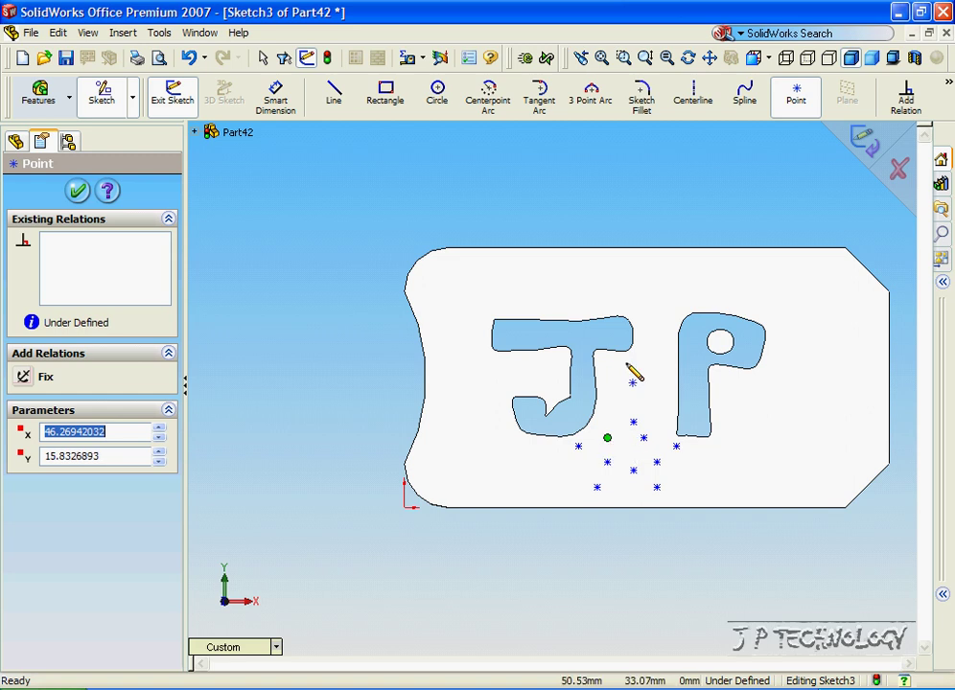
Step: Draw a closed spline through the Sketch3 tip and inner-corner points, tracing the star outline
click(746, 96)
click(607, 462)
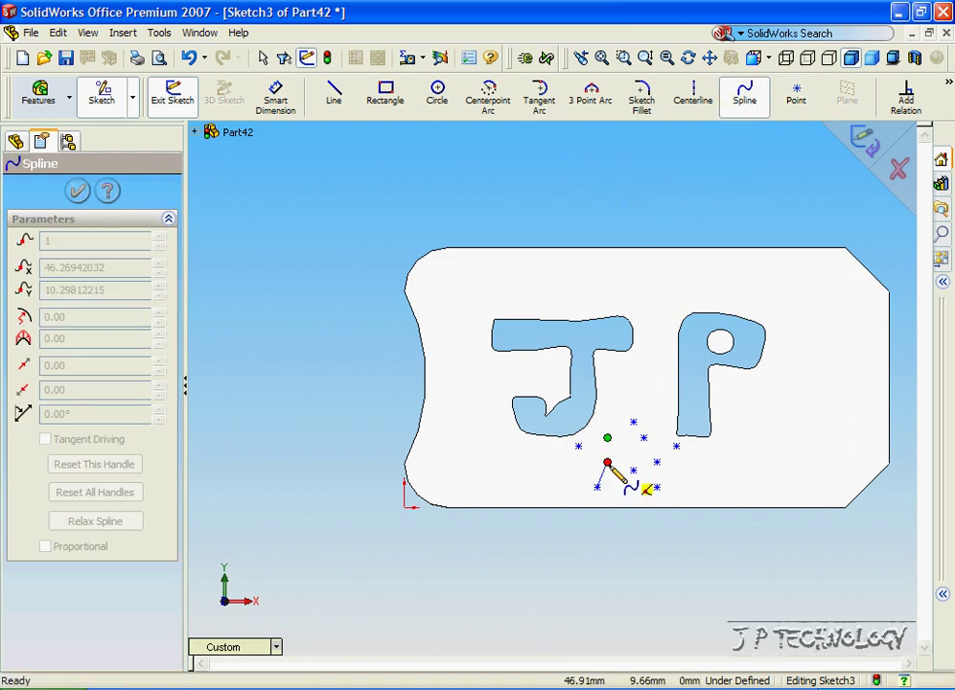
click(578, 447)
click(607, 439)
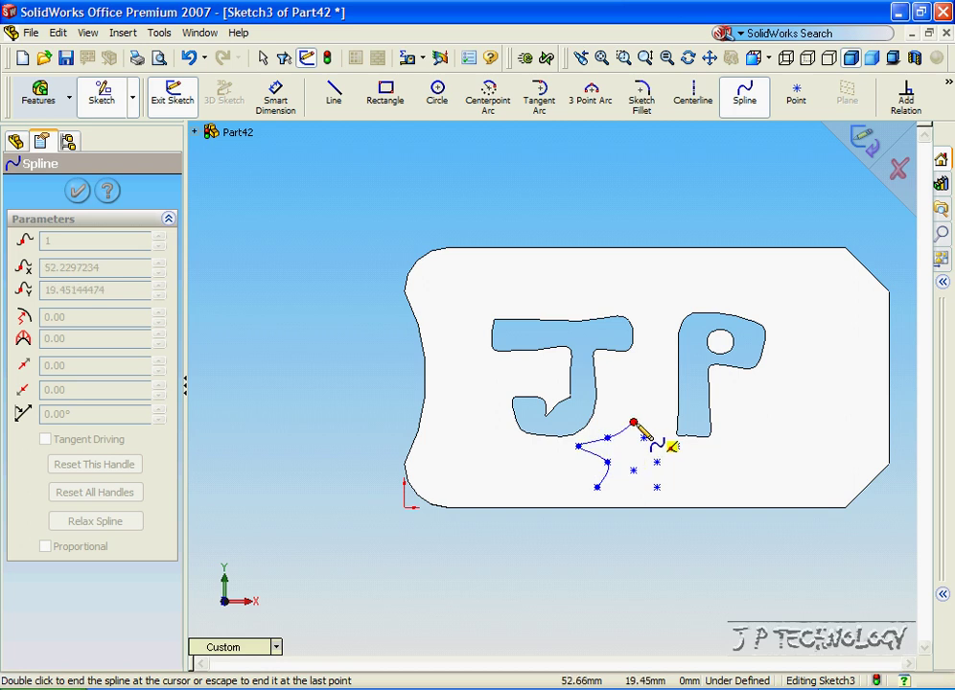
click(633, 422)
click(677, 446)
click(657, 463)
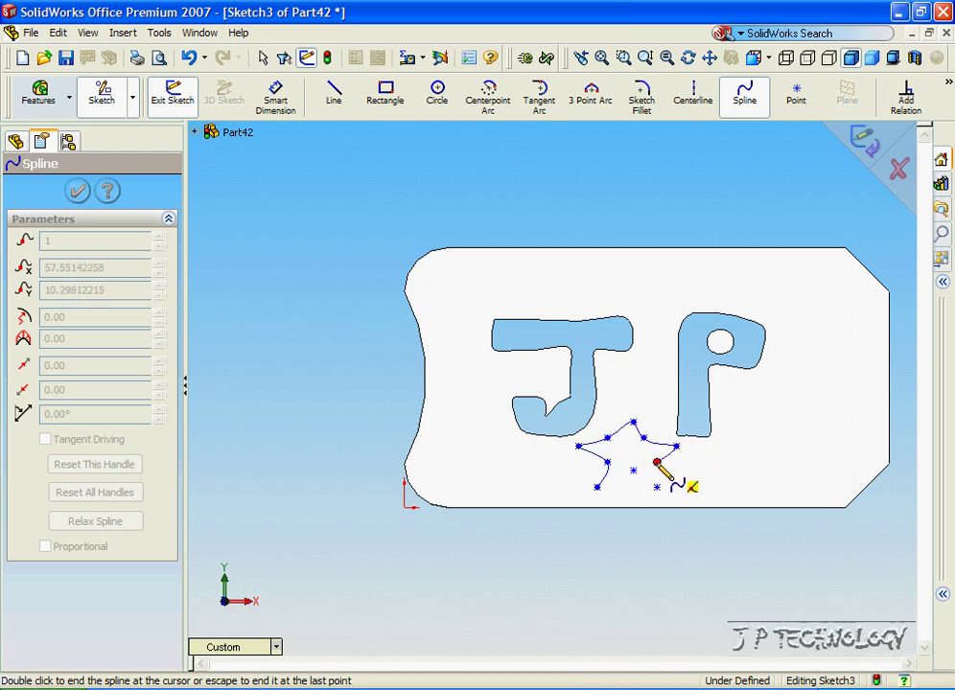
click(657, 489)
click(597, 487)
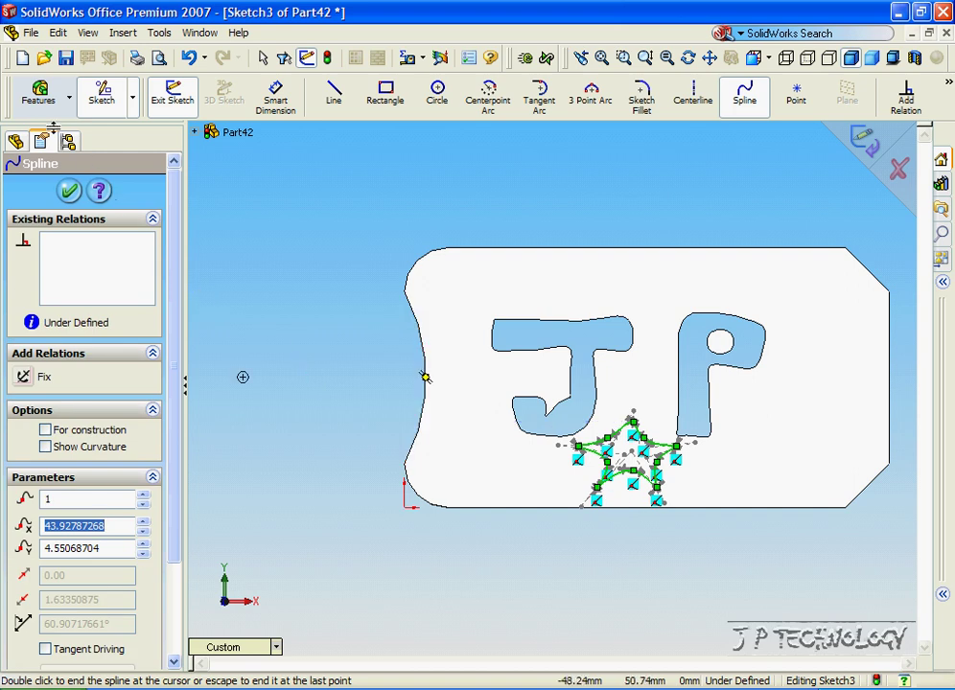
click(38, 96)
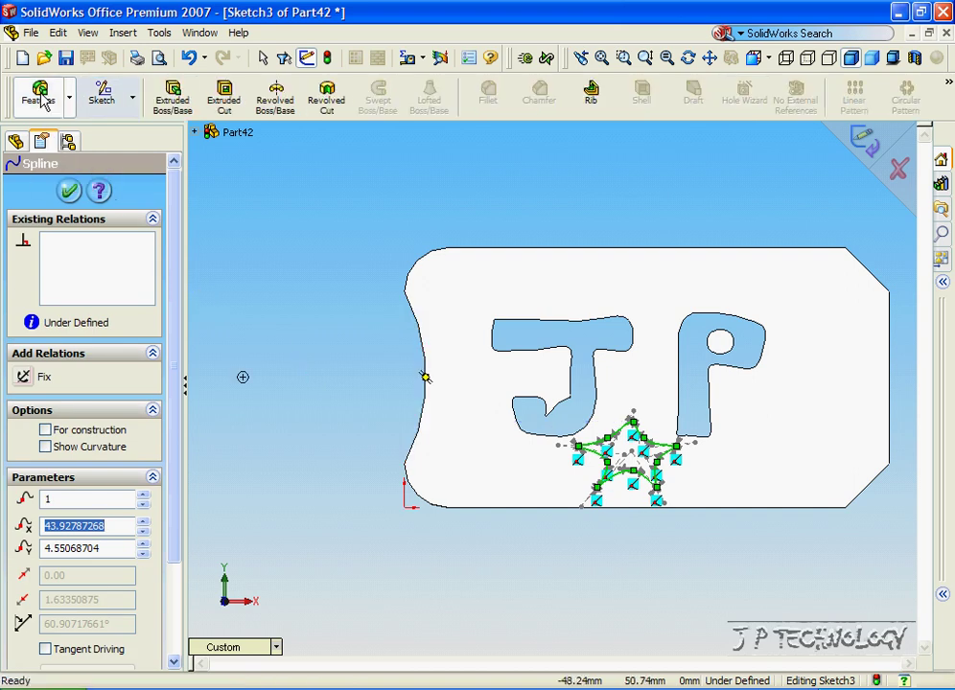
Step: Extrude-cut the Sketch3 star into the block as Cut-Extrude2
click(223, 99)
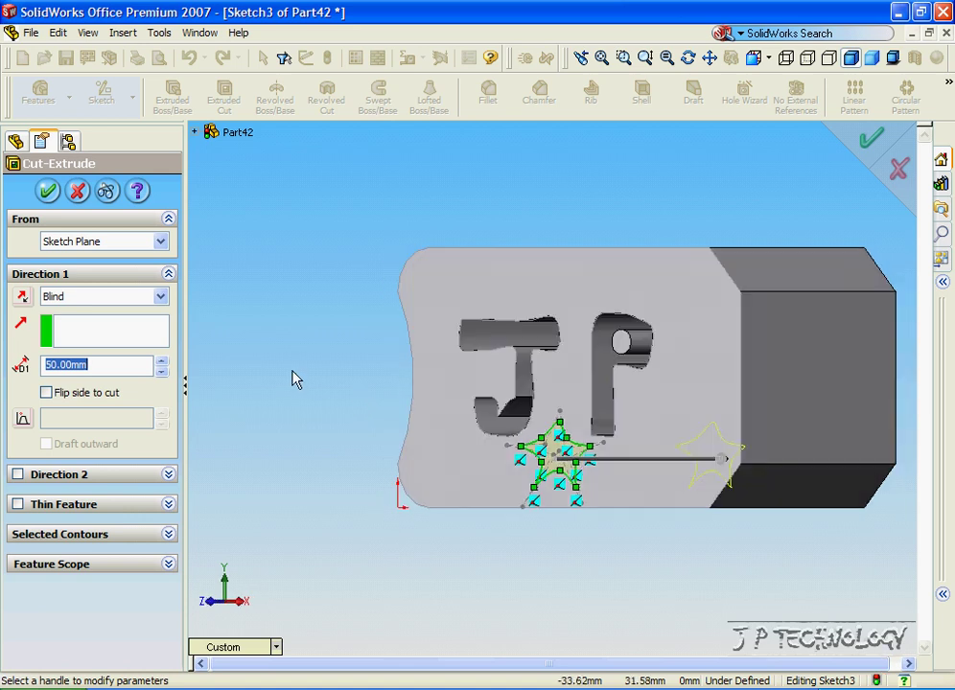
click(49, 192)
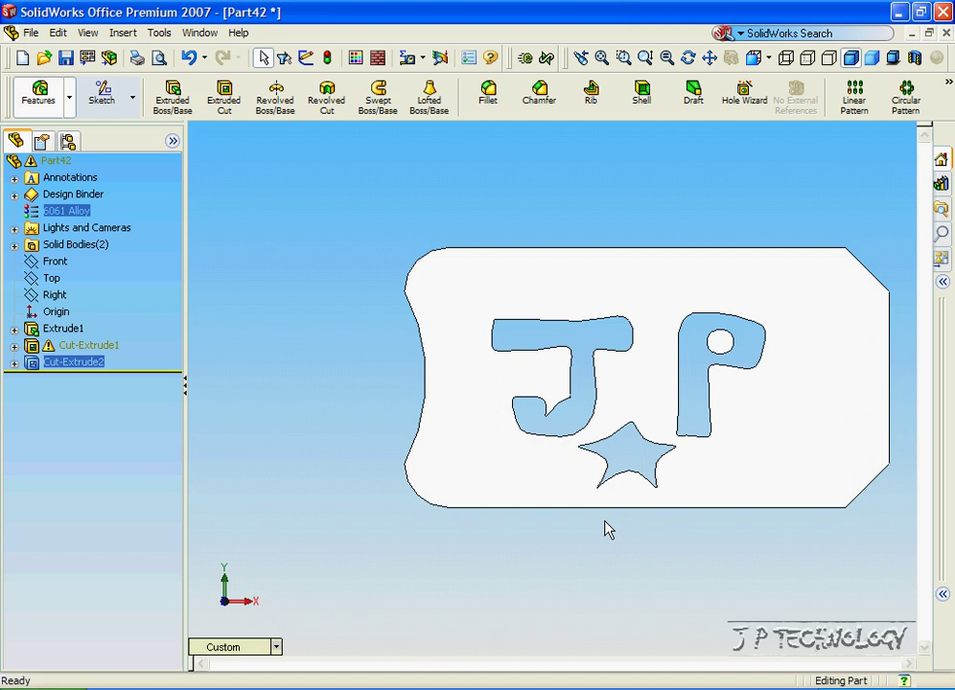
middle_drag(608, 528, 505, 553)
key(Right)
key(Right)
key(Right)
key(Right)
key(Right)
key(Right)
key(Right)
key(Right)
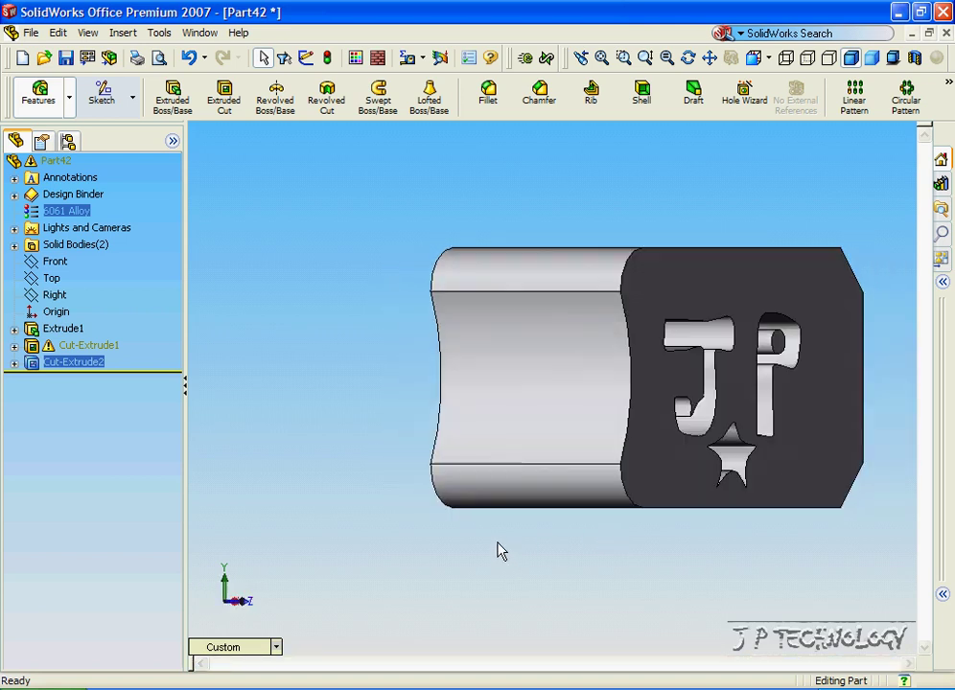
key(Left)
key(Left)
key(Left)
key(Left)
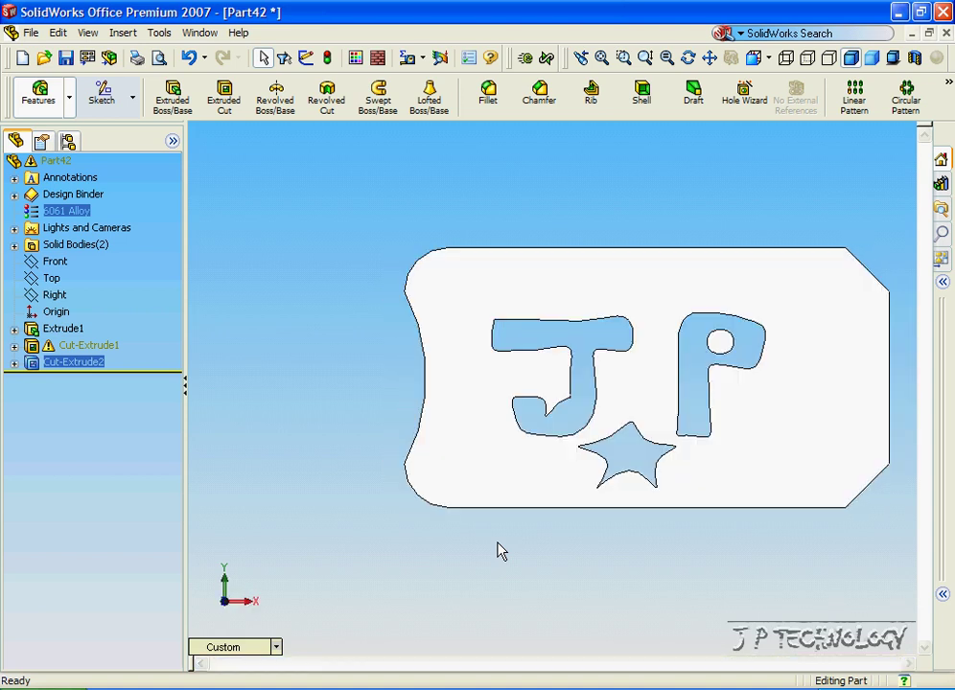